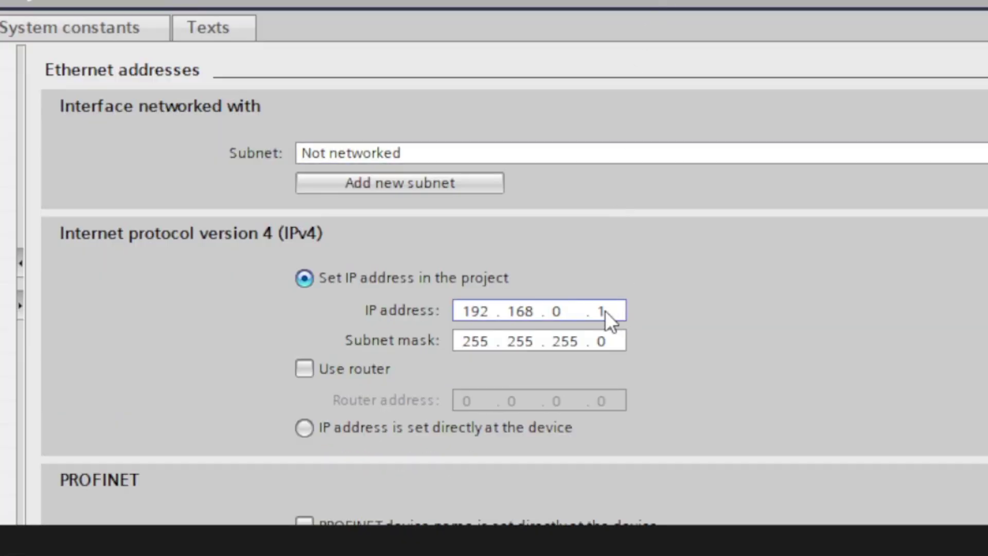
# - Set the PLC's PROFINET interface IP address to 192.168.0.20 and connect the interface to a new subnet
pyautogui.doubleClick(605, 311)
pyautogui.write('20')
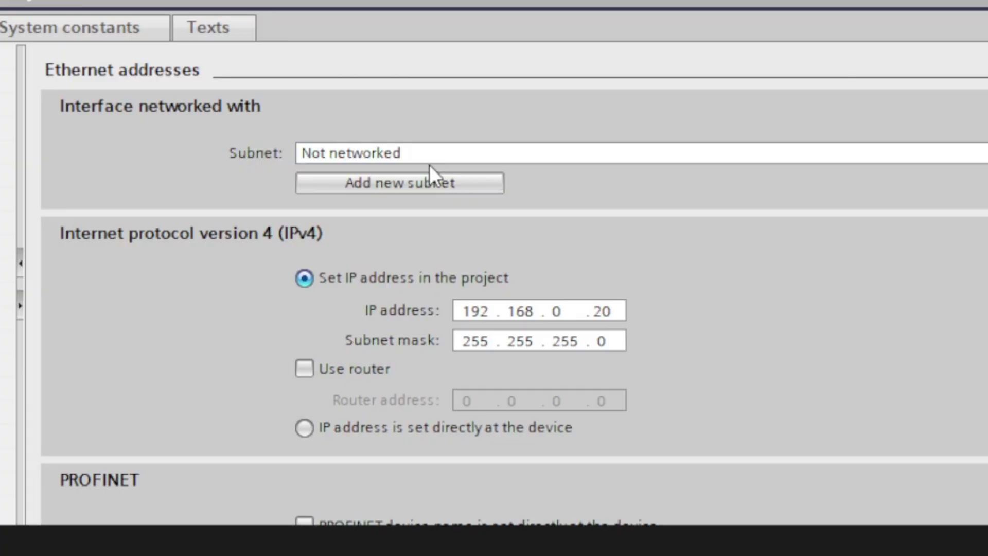
pyautogui.click(428, 186)
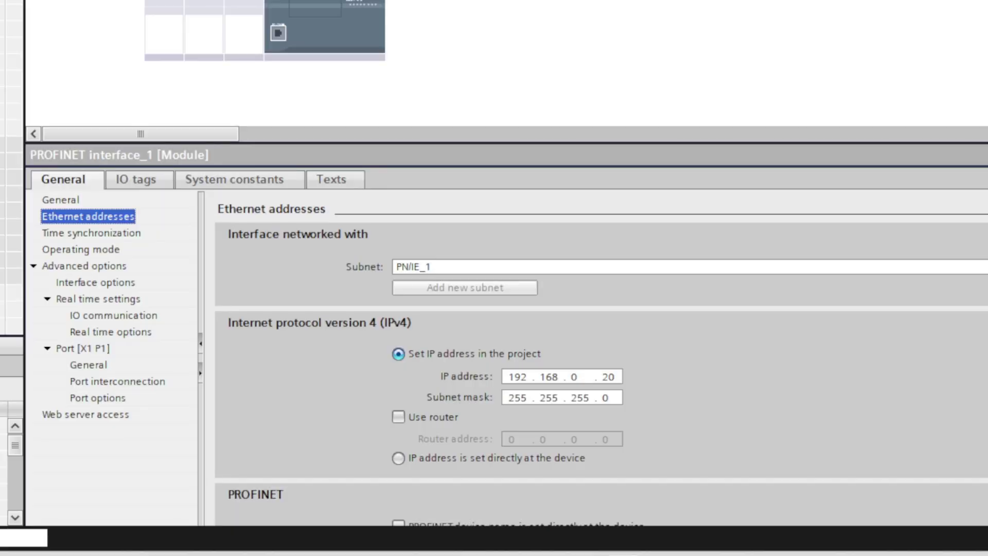
pyautogui.click(669, 267)
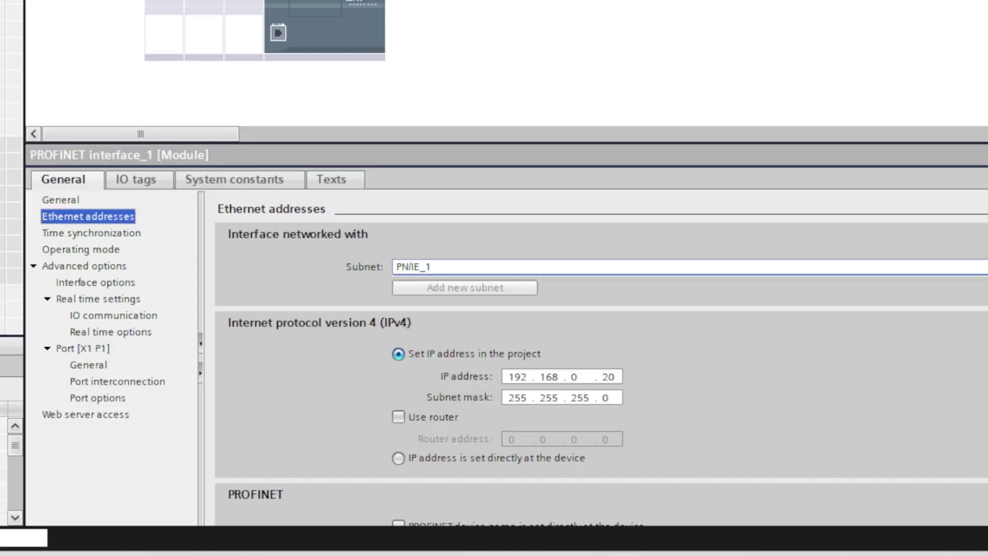
pyautogui.press('Return')
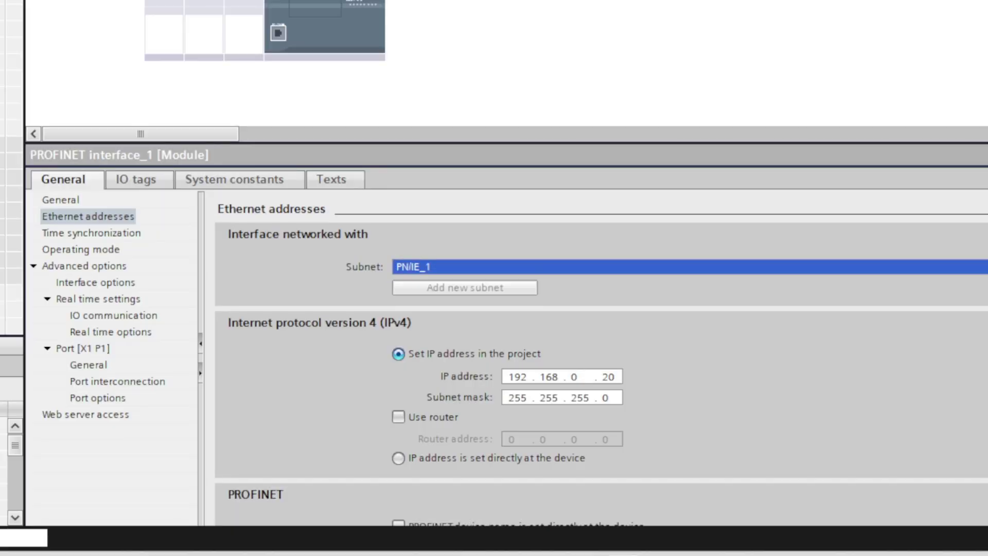
# - Permit access with PUT/GET communication from remote partners in PLC_1's Protection & Security settings
pyautogui.click(342, 33)
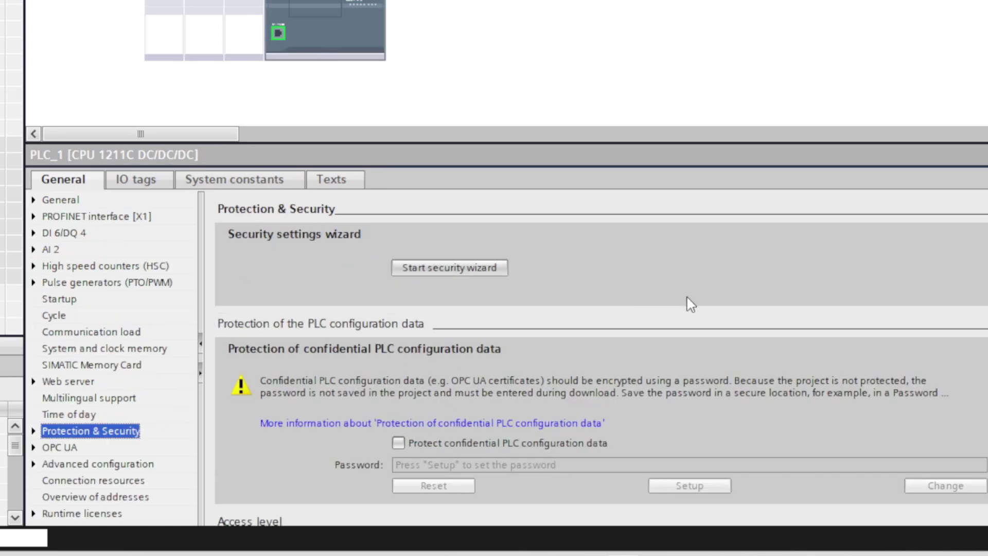
pyautogui.scroll(-5, 936, 335)
pyautogui.scroll(-10, 916, 463)
pyautogui.scroll(8, 866, 280)
pyautogui.scroll(-4, 893, 333)
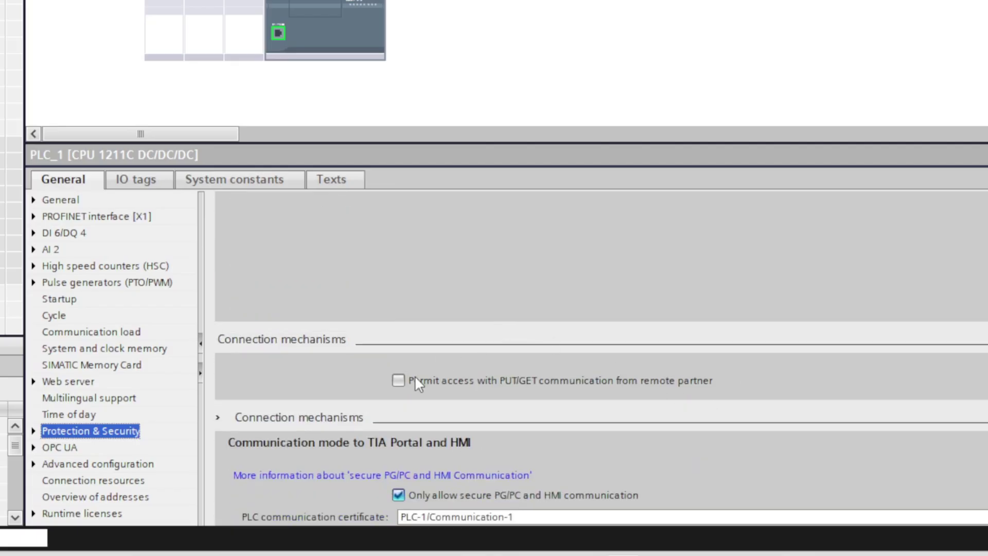
pyautogui.click(400, 381)
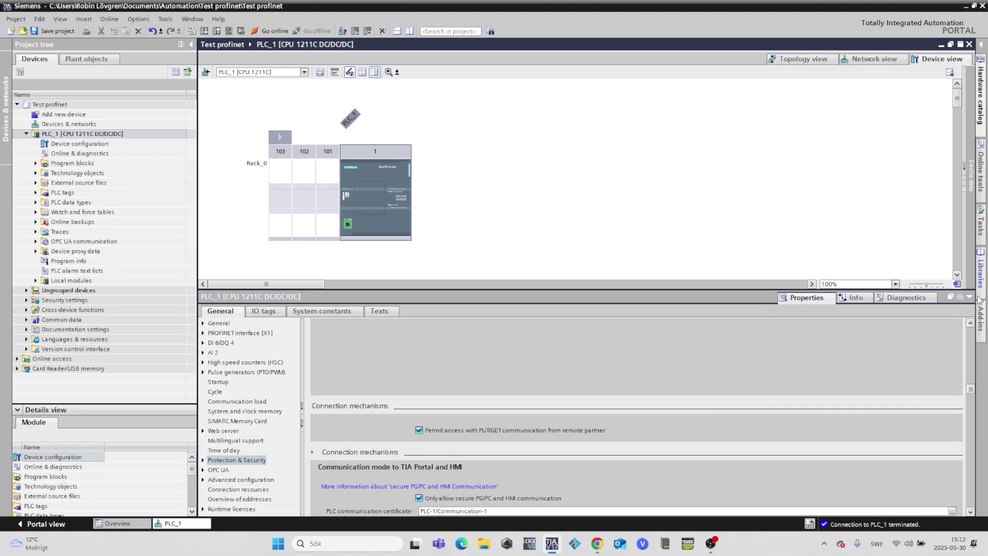
pyautogui.click(969, 301)
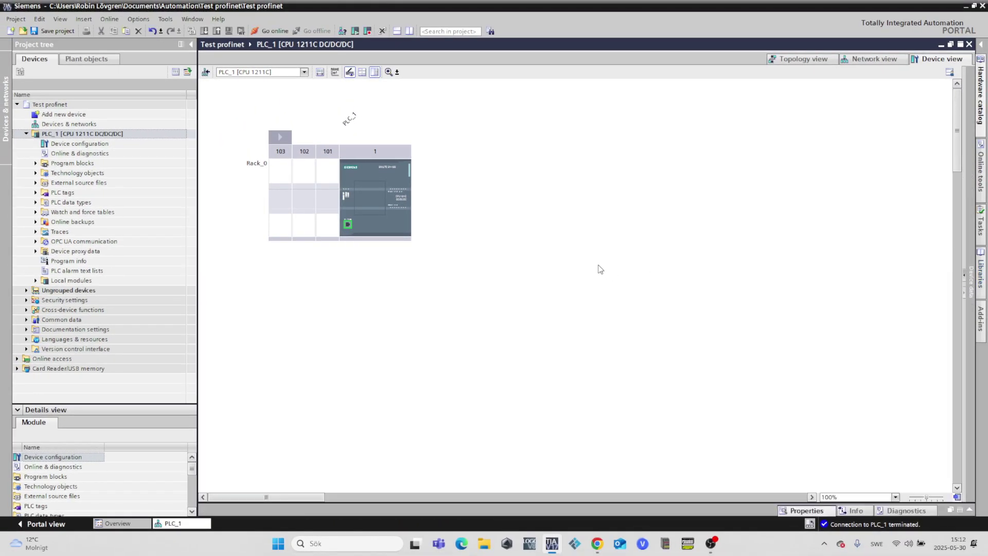
# - Add an ET 200S PROFINET interface module IM 151-3 PN, 6ES7 151-3BA23-0AB0, to the network and place it beside PLC_1
pyautogui.click(206, 73)
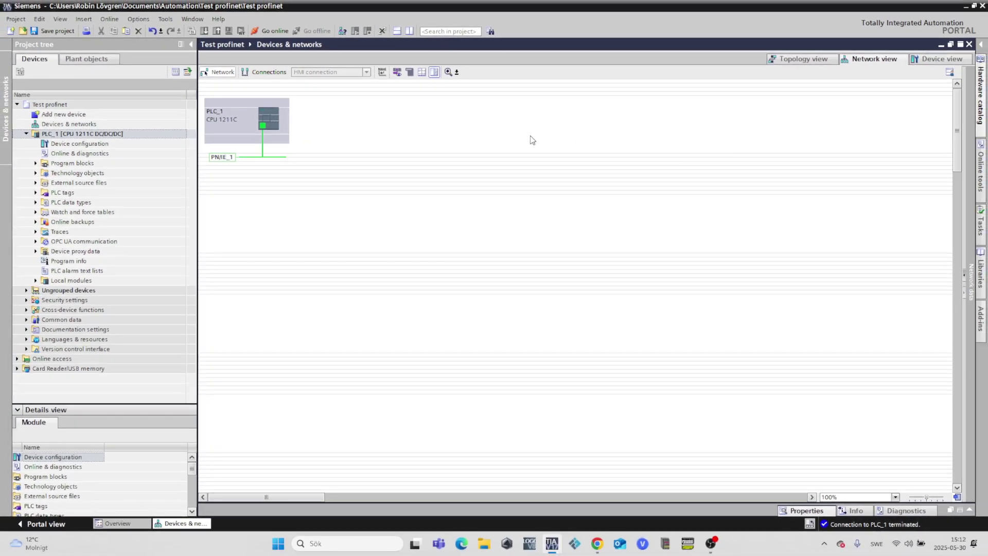
pyautogui.click(981, 44)
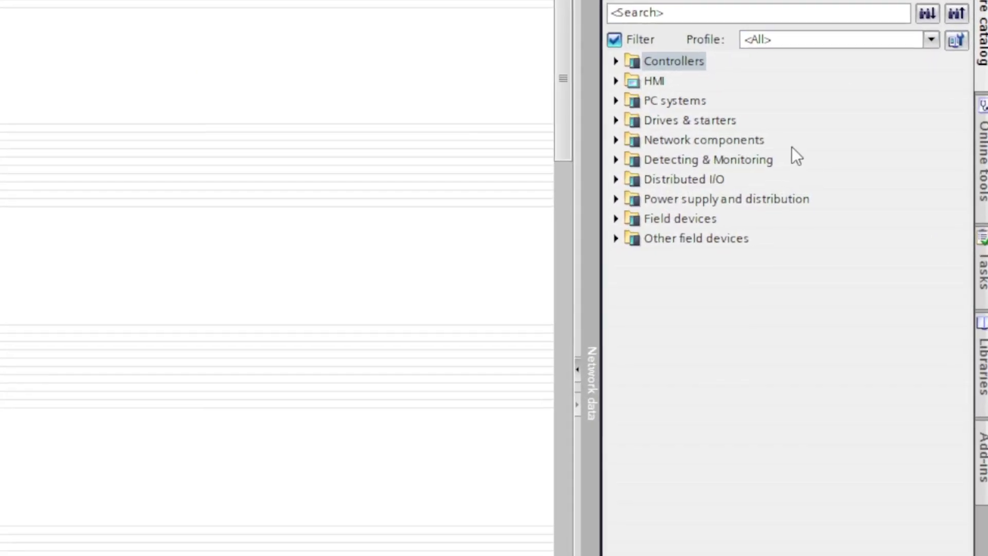
pyautogui.click(637, 180)
pyautogui.click(616, 179)
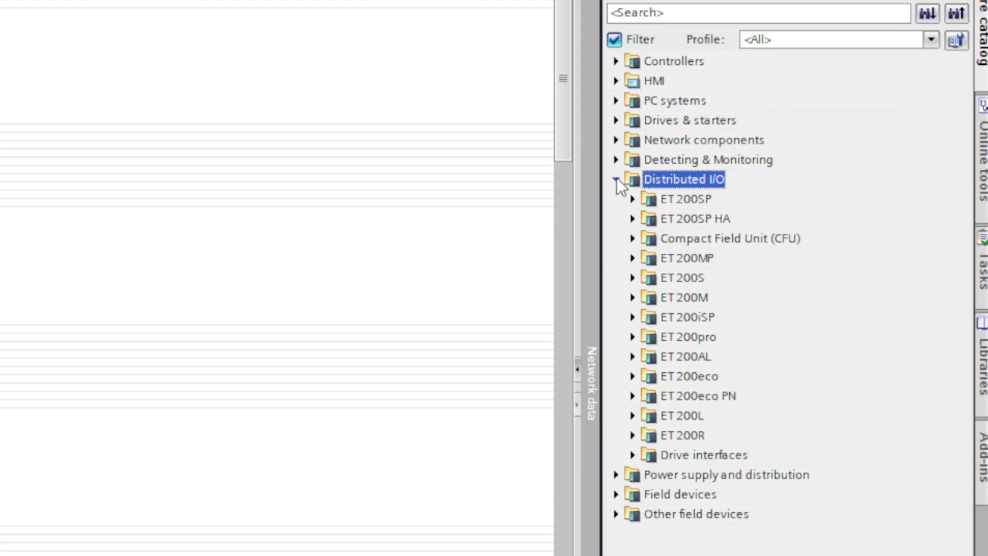
pyautogui.click(630, 278)
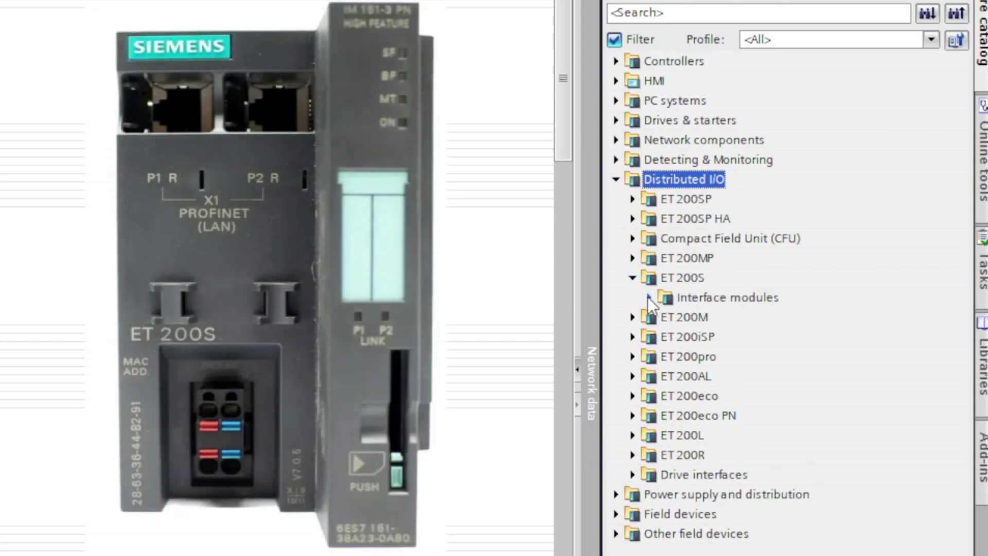
pyautogui.click(649, 298)
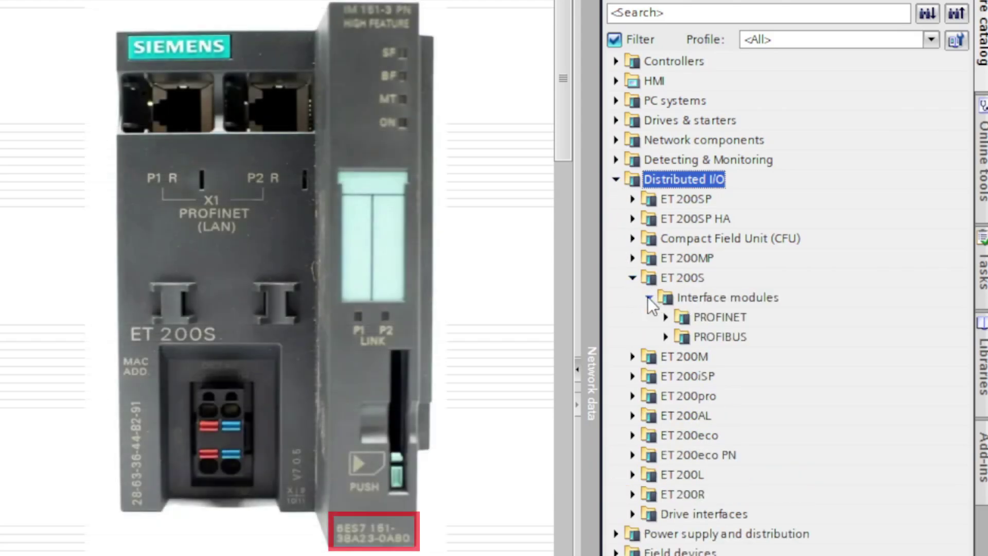
pyautogui.click(666, 317)
pyautogui.click(683, 337)
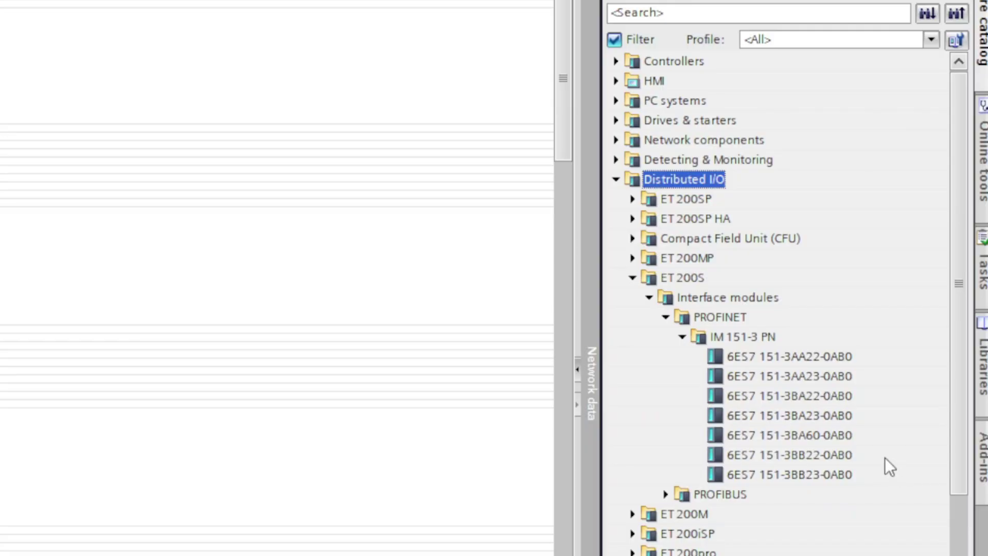
pyautogui.click(830, 416)
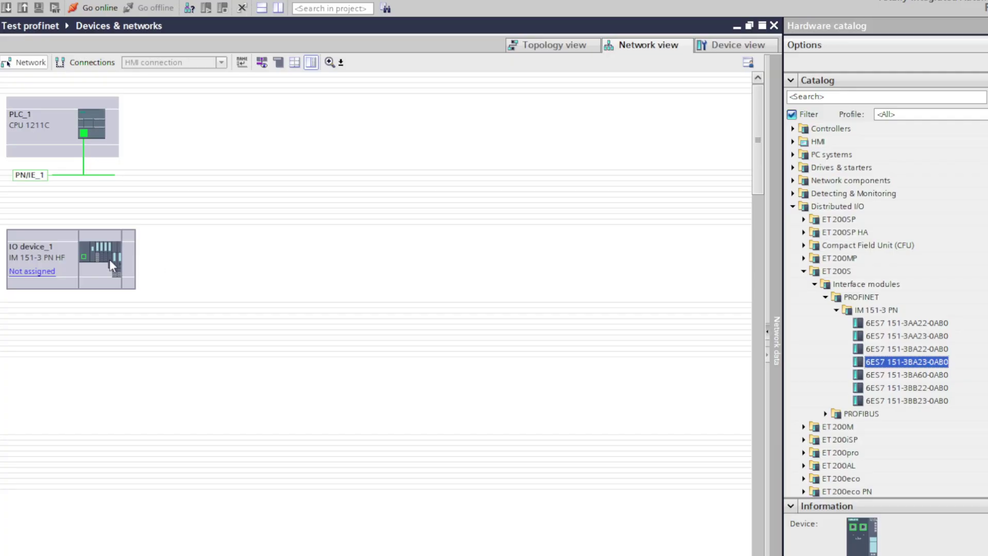
pyautogui.moveTo(43, 262); pyautogui.dragTo(187, 131)
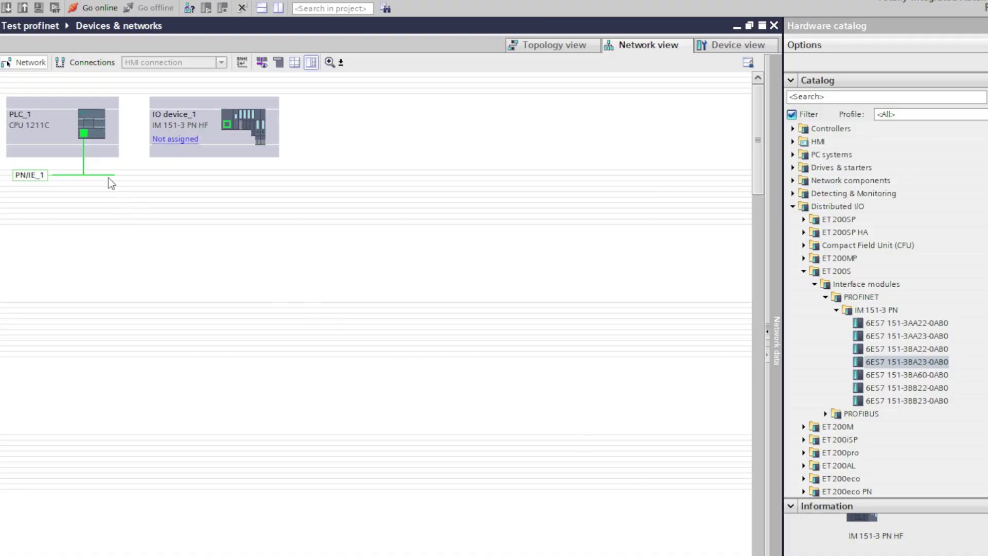
# - Connect the PN/IE_1 subnet to the PROFINET port of the IM 151-3 PN HF device
pyautogui.click(85, 175)
pyautogui.moveTo(85, 176); pyautogui.dragTo(227, 126)
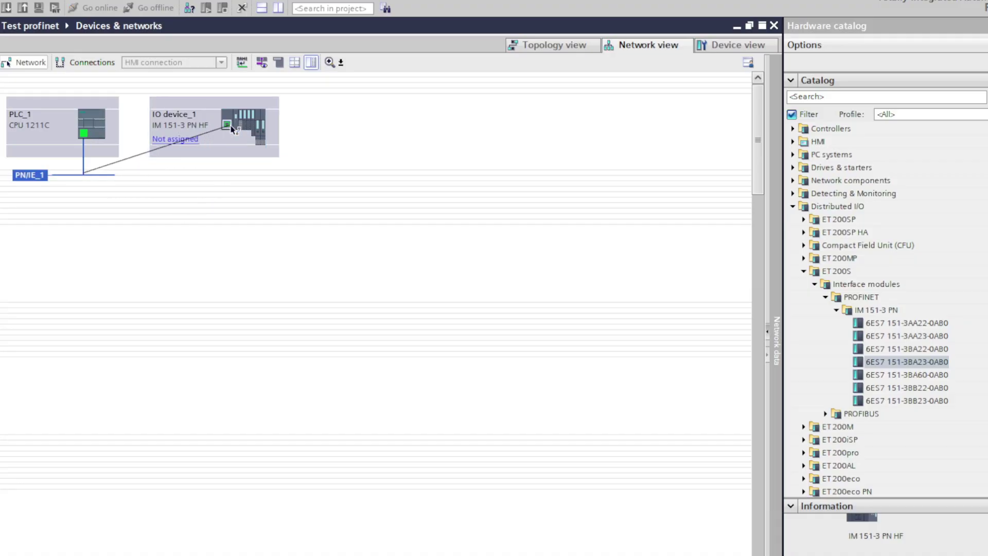
pyautogui.click(403, 129)
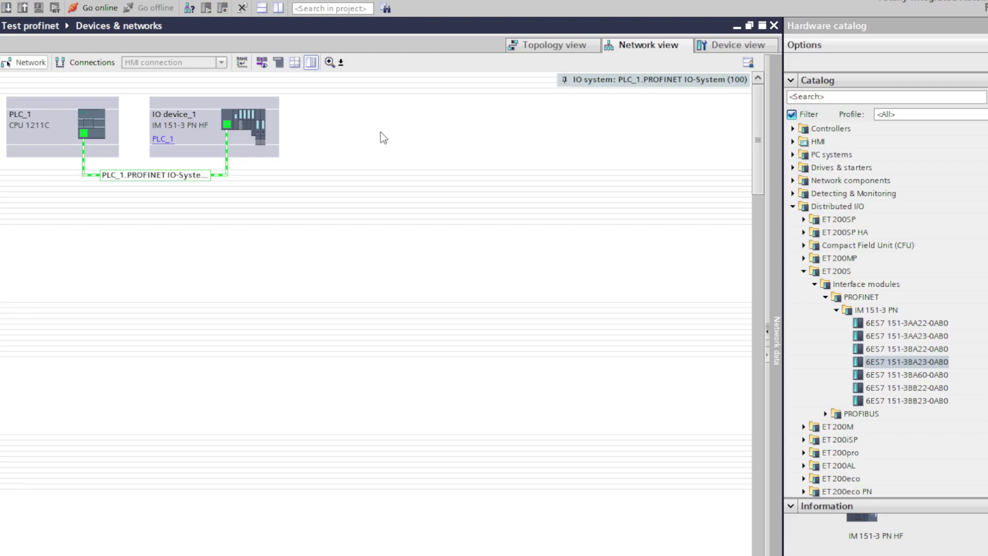
# - Open the IM 151-3 PN HF rack and insert the PM-E 24VDC power module 6ES7 138-4CA01-0AA0 in slot 1
pyautogui.doubleClick(233, 110)
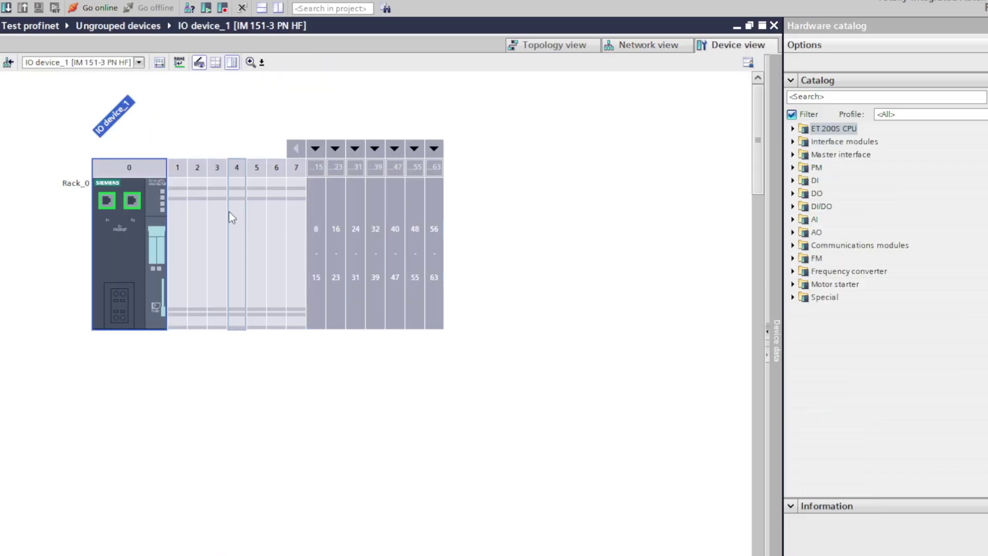
pyautogui.click(179, 243)
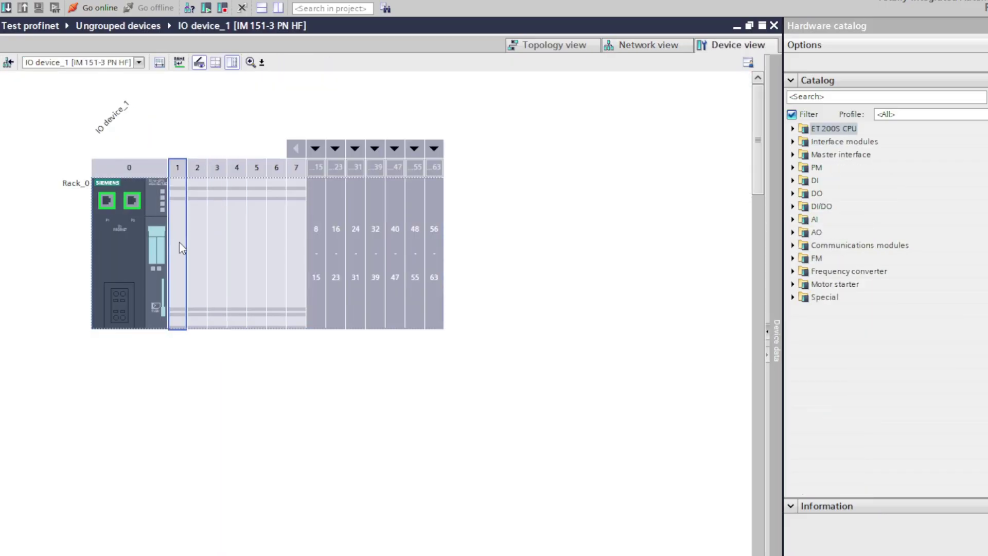
pyautogui.click(793, 167)
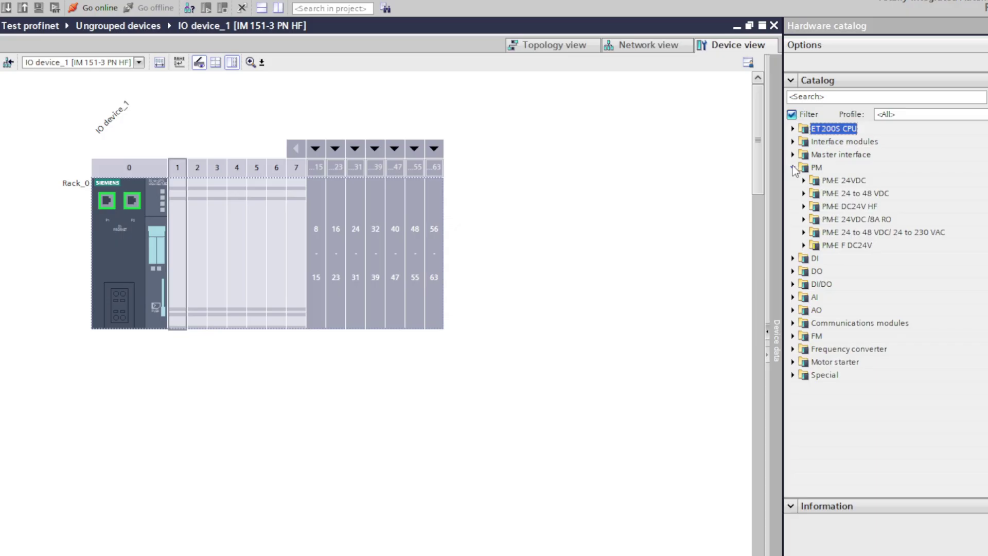
pyautogui.click(804, 181)
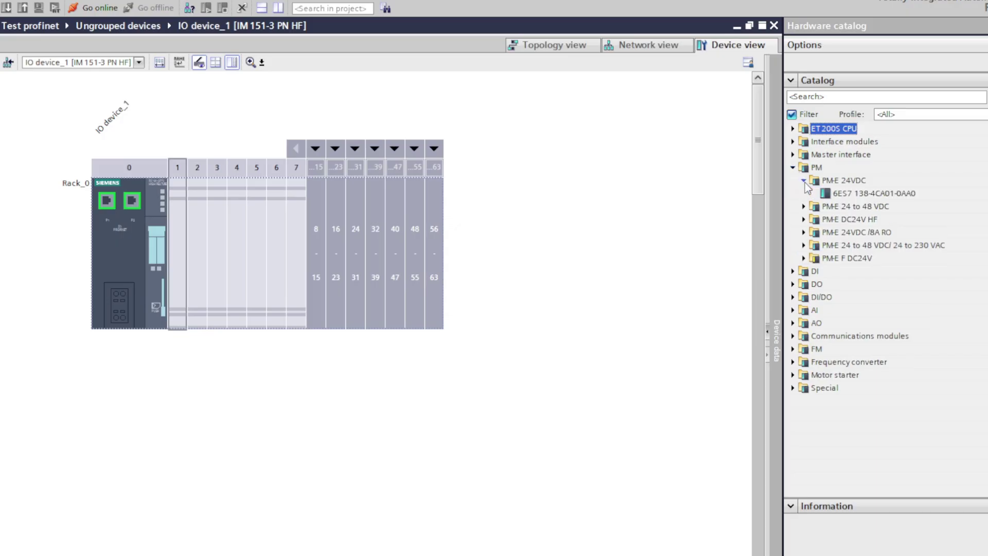
pyautogui.click(844, 194)
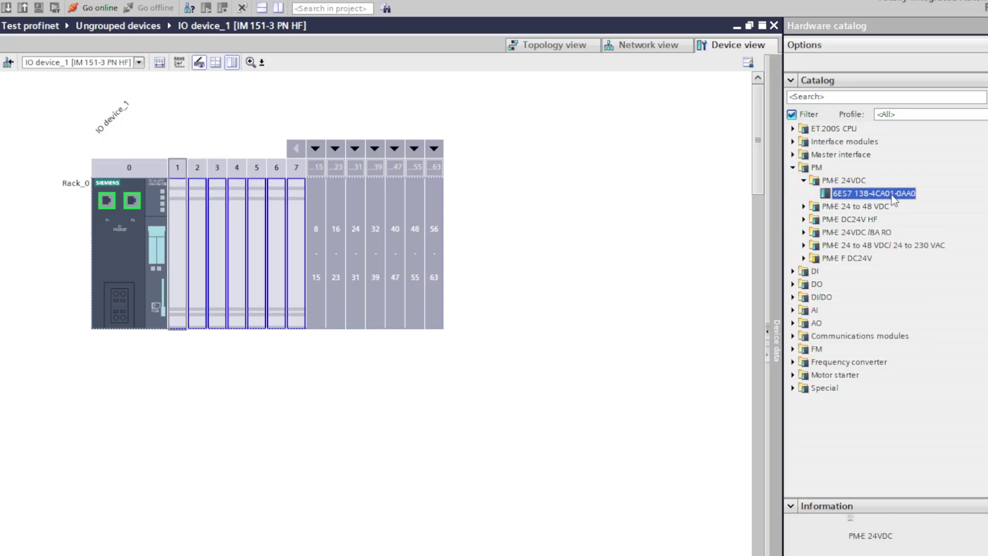
pyautogui.moveTo(894, 201); pyautogui.dragTo(180, 265)
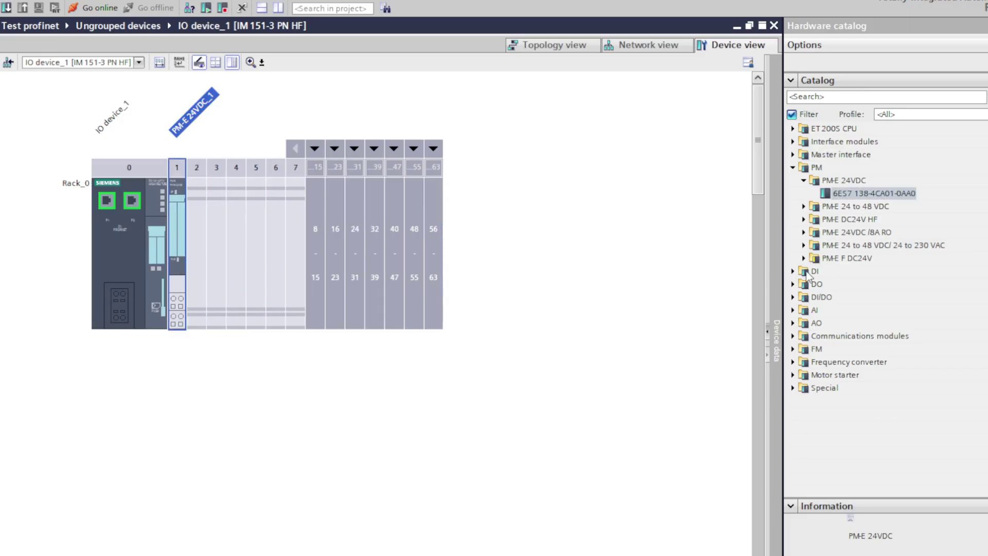
# - Insert the 4DI x 24VDC HF digital input module 6ES7 131-4BD01-0AB0 in slot 2
pyautogui.click(803, 181)
pyautogui.click(793, 167)
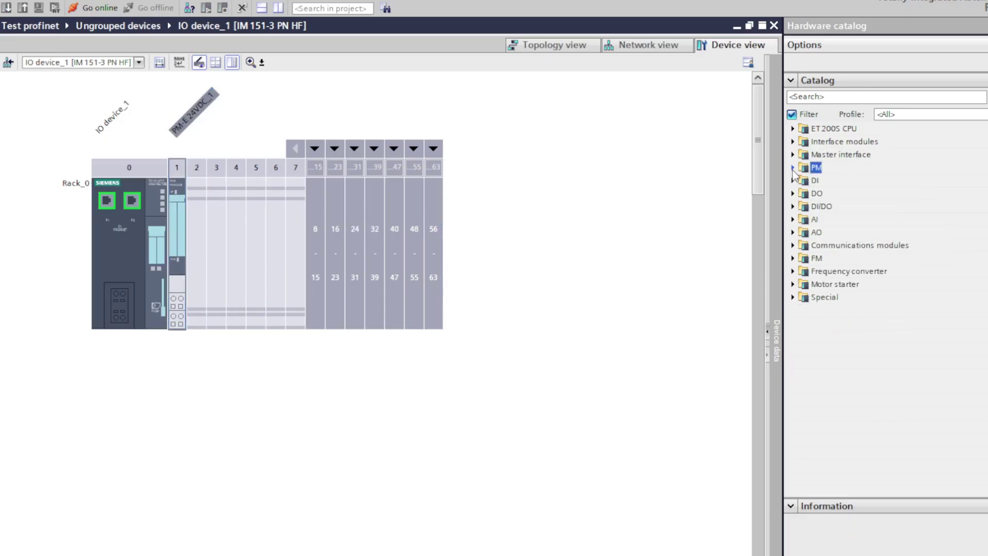
pyautogui.click(793, 182)
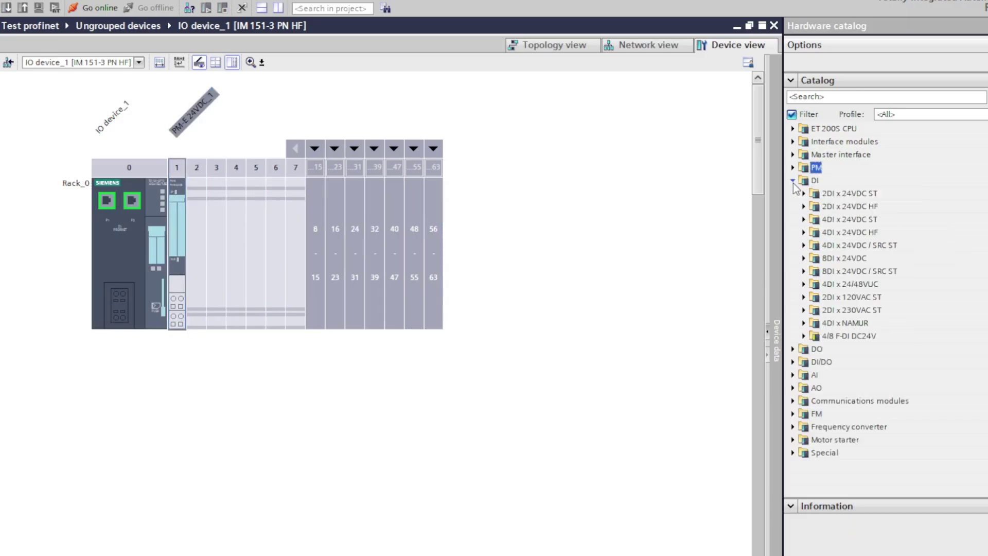
pyautogui.click(803, 232)
pyautogui.click(875, 246)
pyautogui.moveTo(879, 251); pyautogui.dragTo(198, 250)
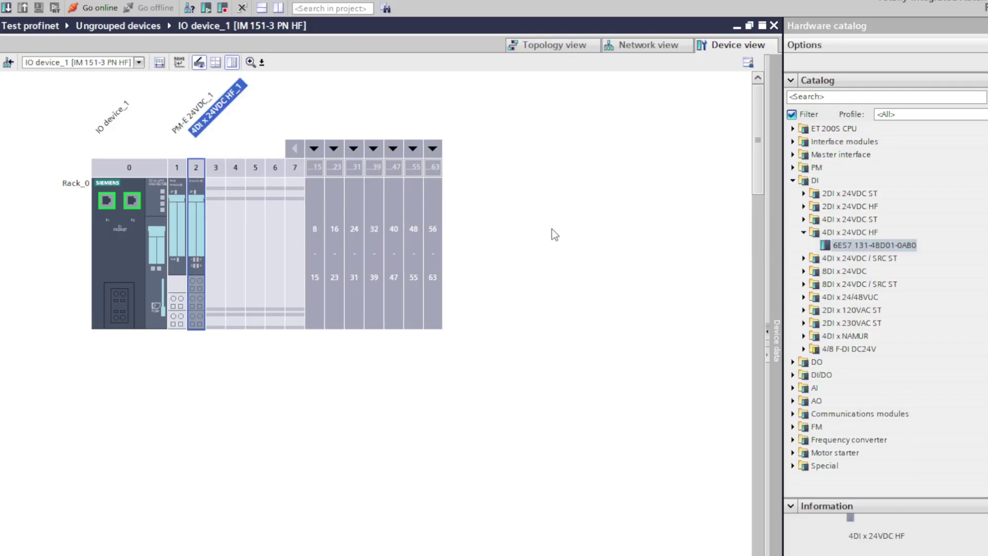
# - Insert the 4DO x 24VDC / 0.5A ST digital output module 6ES7 132-4BD02-0AA0 in slot 3
pyautogui.click(793, 181)
pyautogui.click(793, 194)
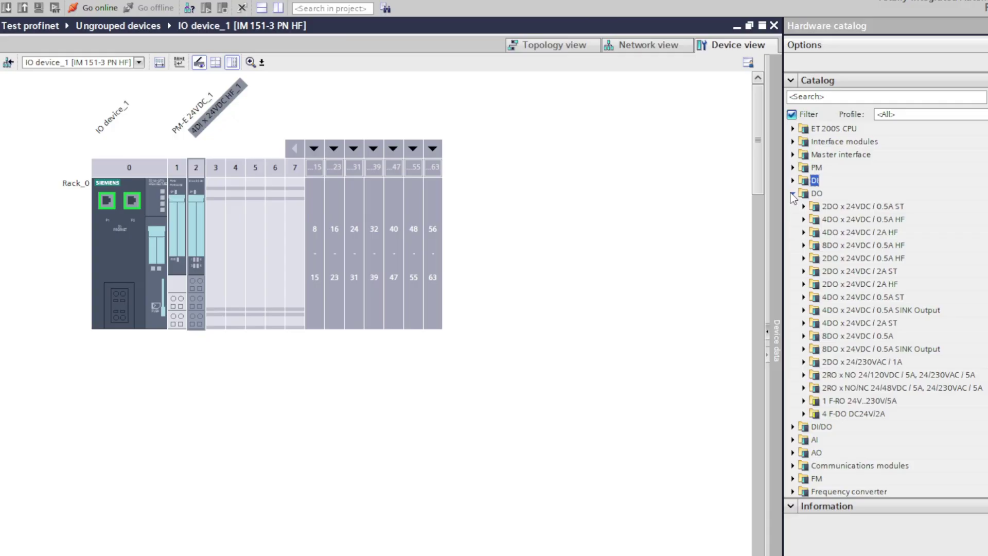
pyautogui.doubleClick(839, 297)
pyautogui.click(882, 310)
pyautogui.moveTo(882, 315); pyautogui.dragTo(239, 273)
pyautogui.click(514, 282)
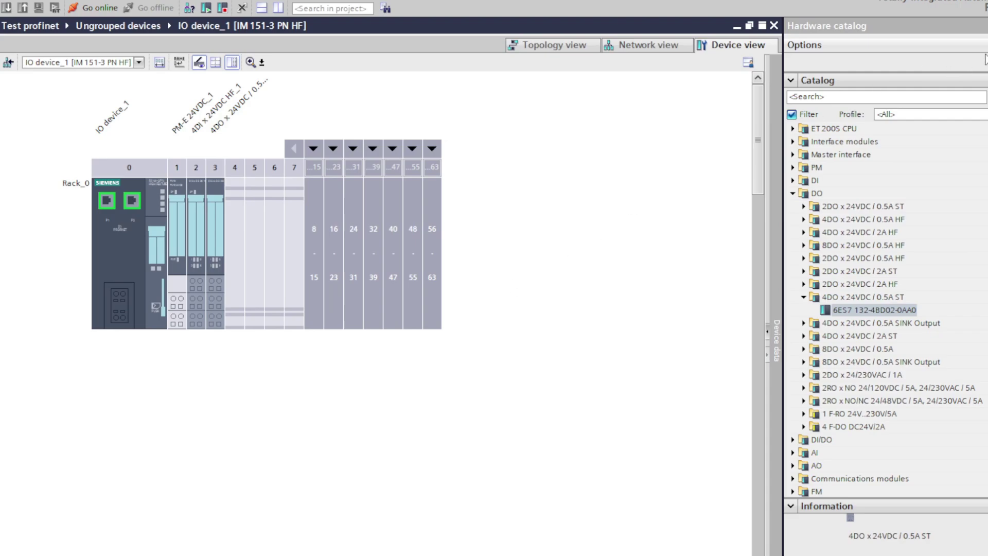
pyautogui.click(977, 62)
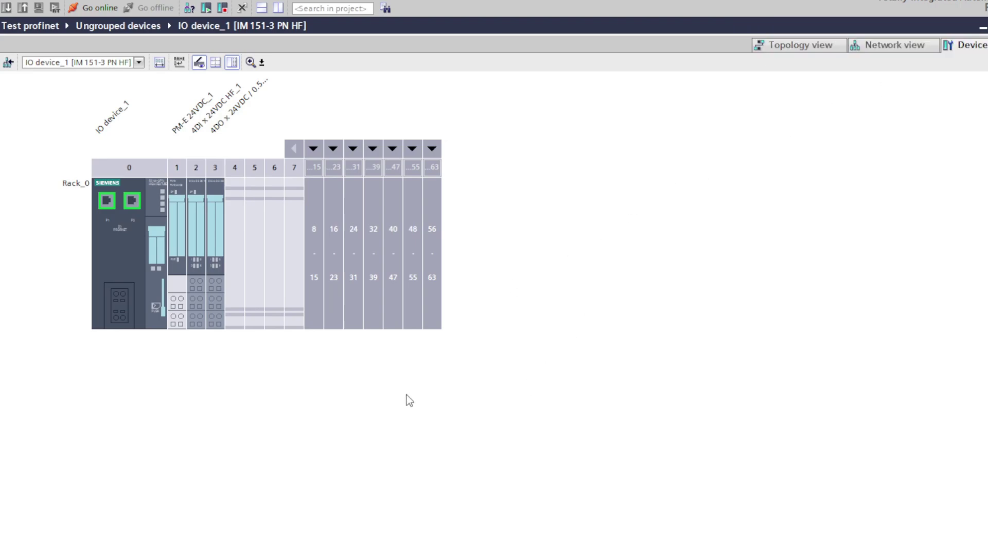
# - Set the IP address of the IO device's PROFINET interface to 192.168.0.21
pyautogui.click(110, 200)
pyautogui.doubleClick(109, 199)
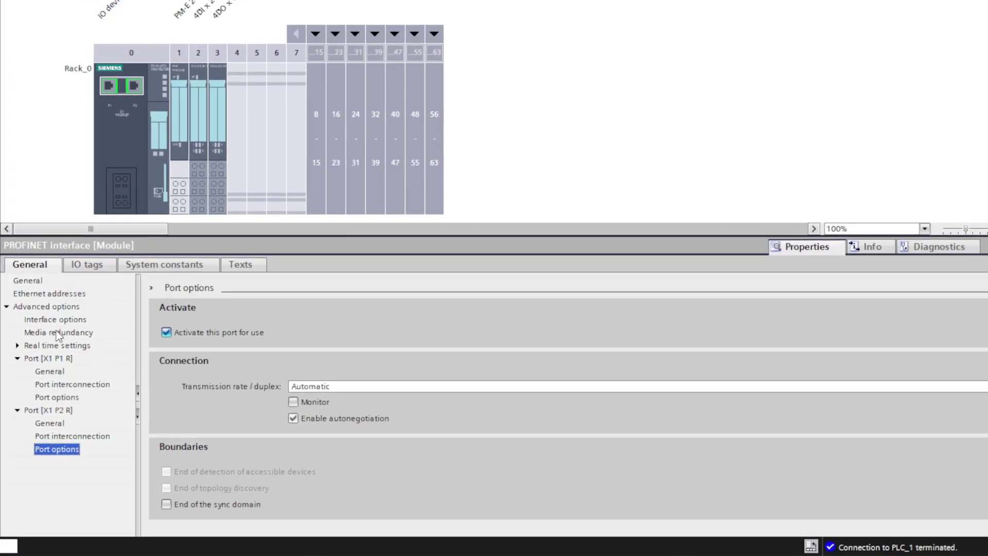
pyautogui.click(58, 294)
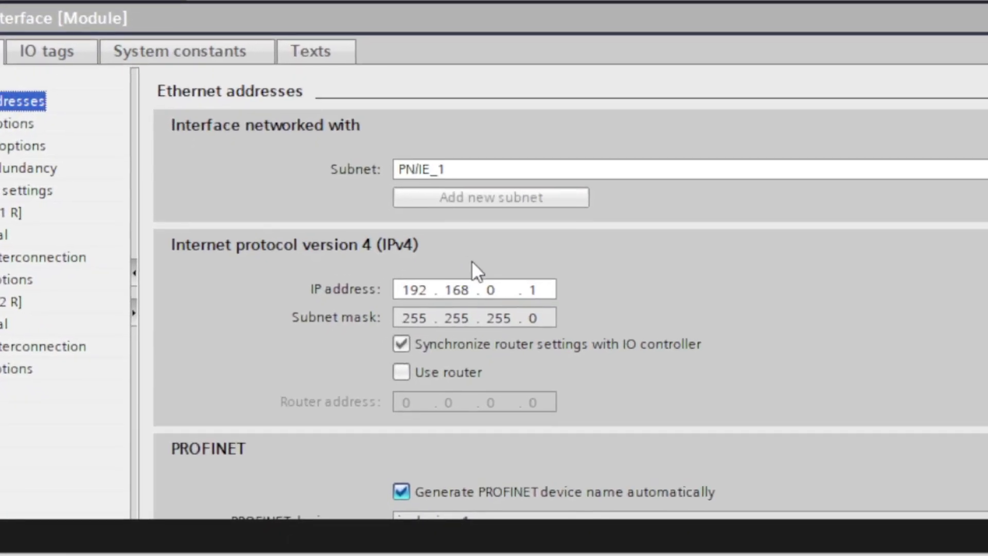
pyautogui.click(542, 291)
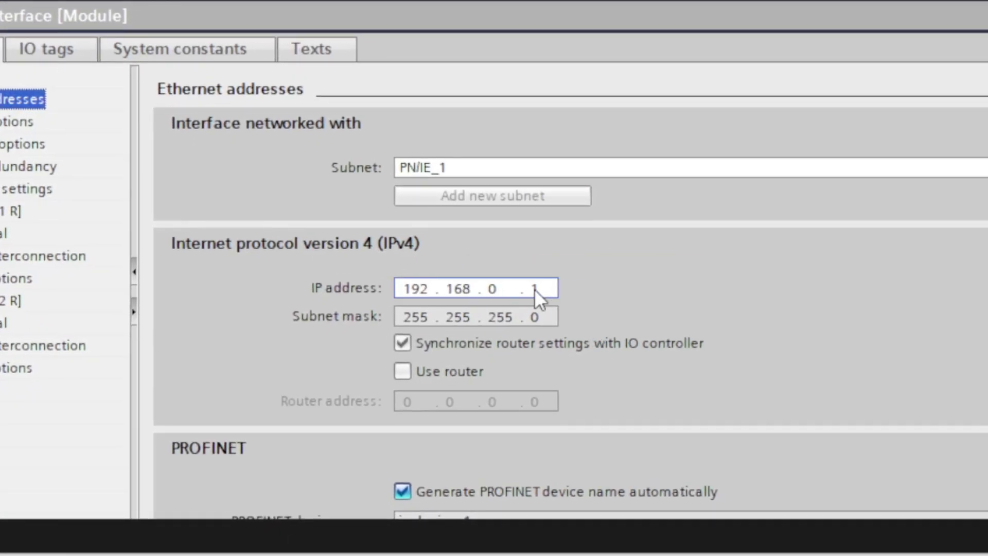
pyautogui.doubleClick(534, 289)
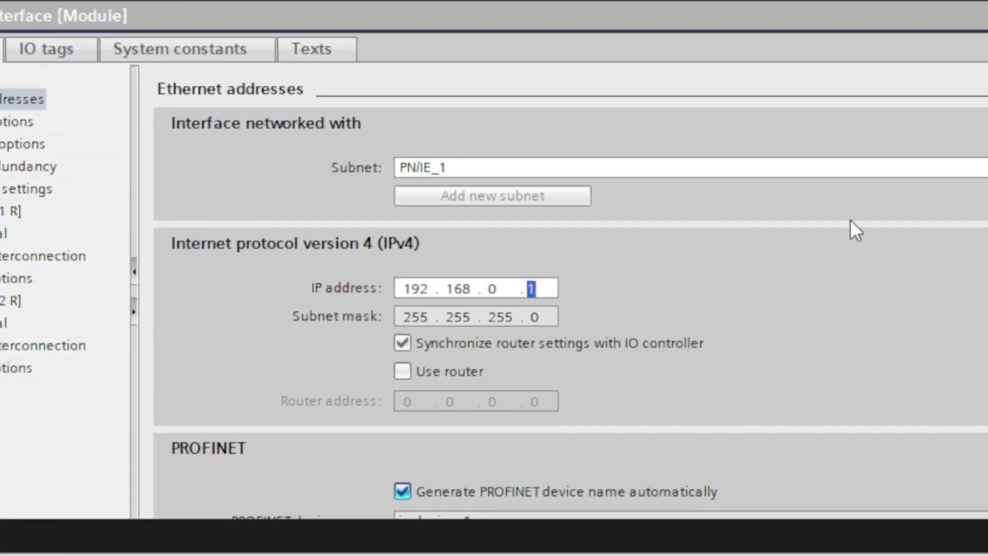
pyautogui.write('21')
pyautogui.press('Return')
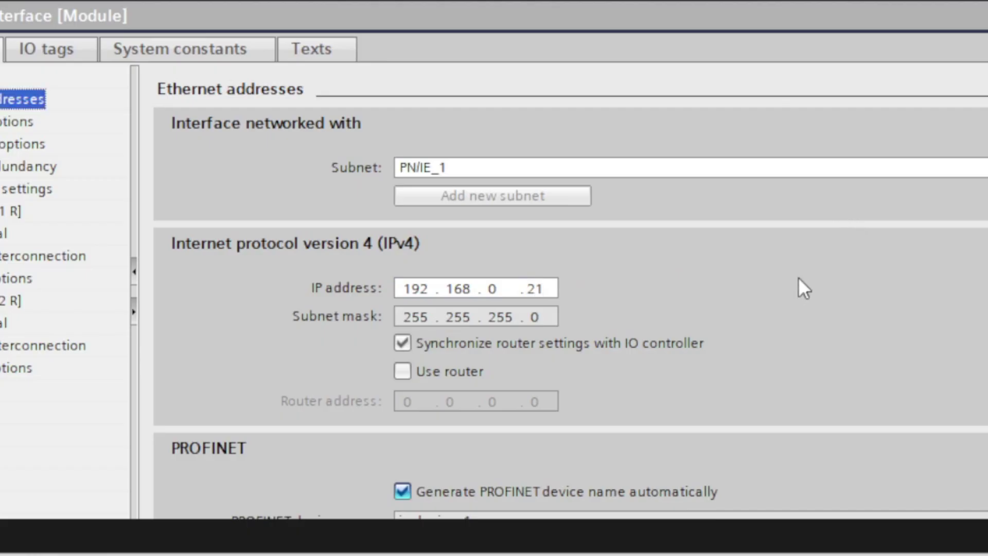
# - Disable automatic PROFINET device name generation for the IO device and name it ET200S_station_1
pyautogui.scroll(-3, 795, 271)
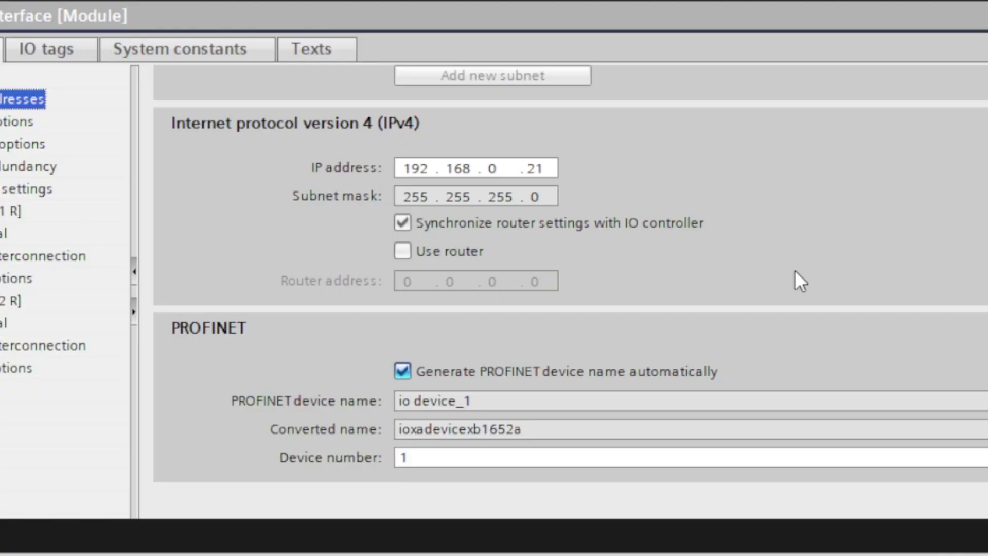
pyautogui.scroll(-3, 804, 268)
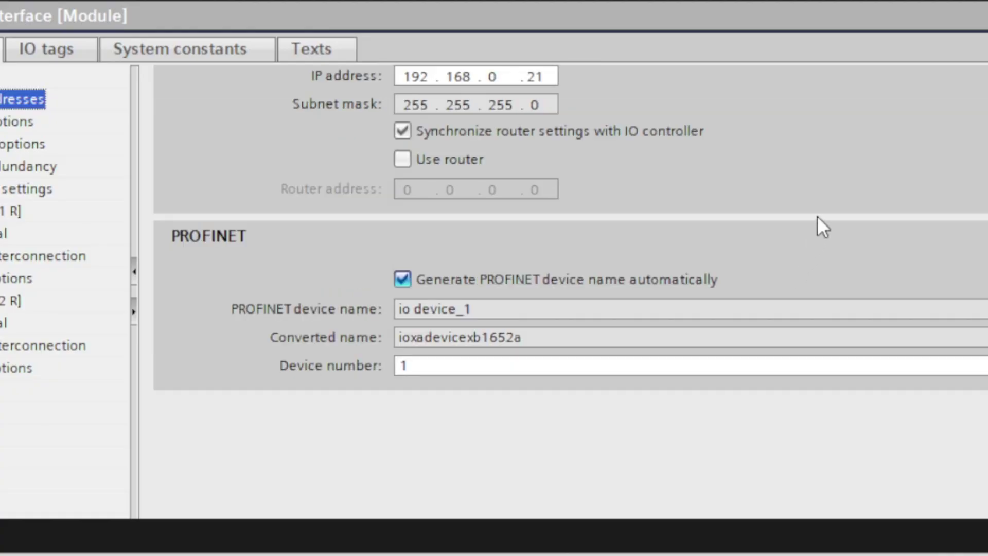
pyautogui.click(403, 279)
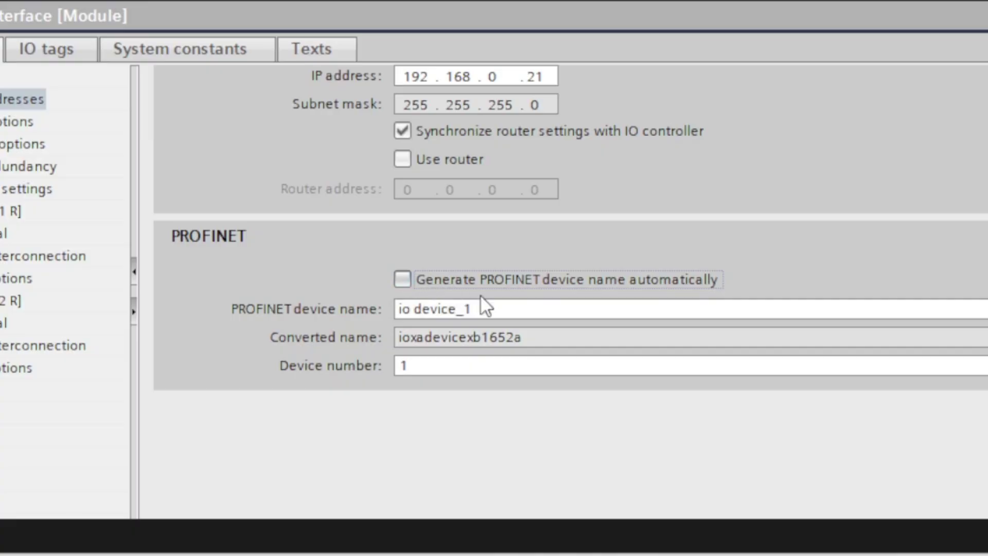
pyautogui.moveTo(503, 305); pyautogui.dragTo(379, 306)
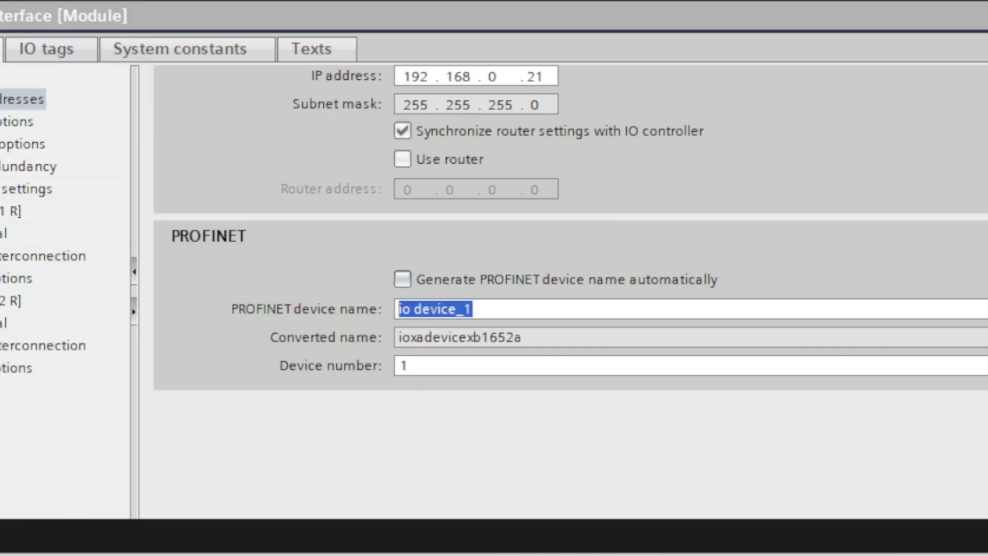
pyautogui.write('ET')
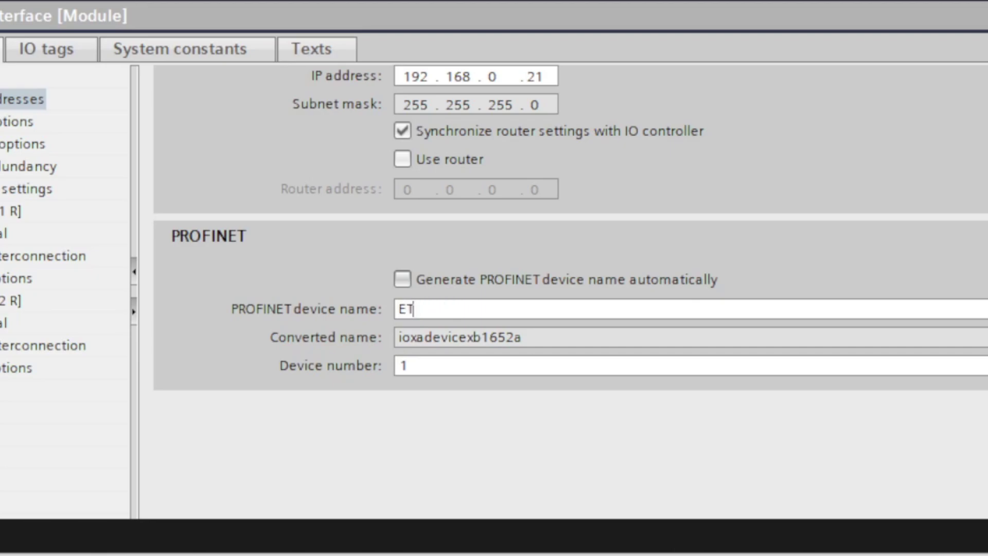
pyautogui.write('200S_station')
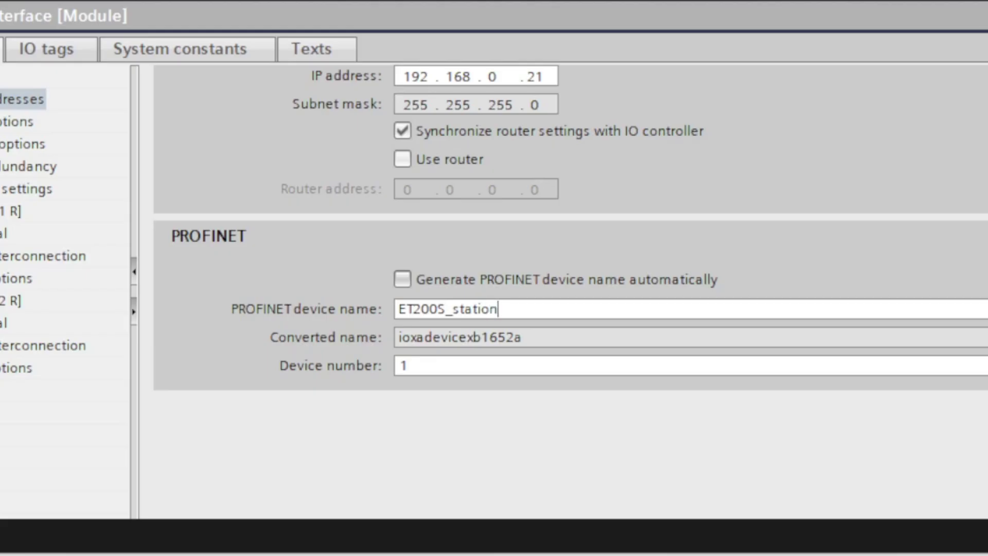
pyautogui.write('_1')
pyautogui.click(23, 99)
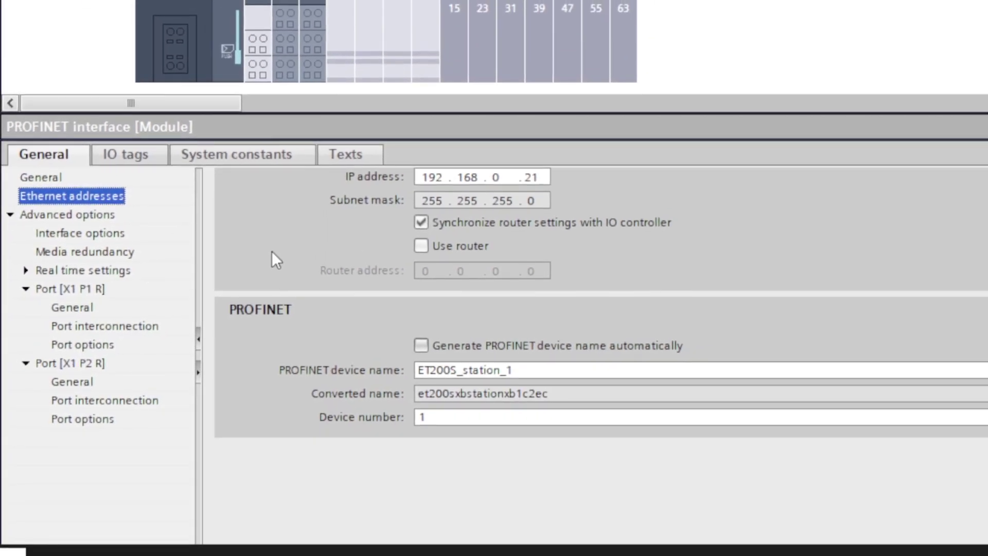
# - Deactivate the unused Port [X1 P2 R] of the IO device's PROFINET interface and save the project
pyautogui.scroll(3, 824, 255)
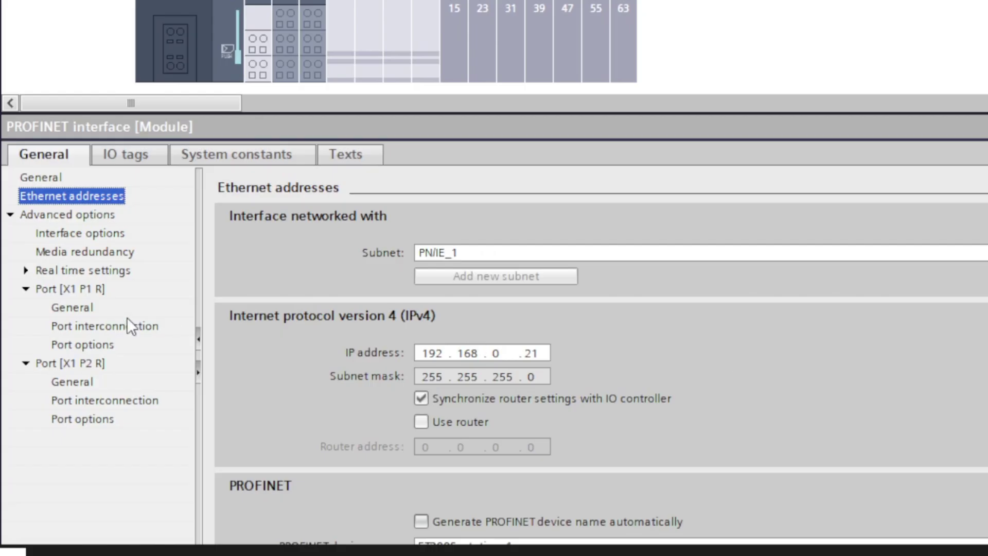
pyautogui.click(76, 293)
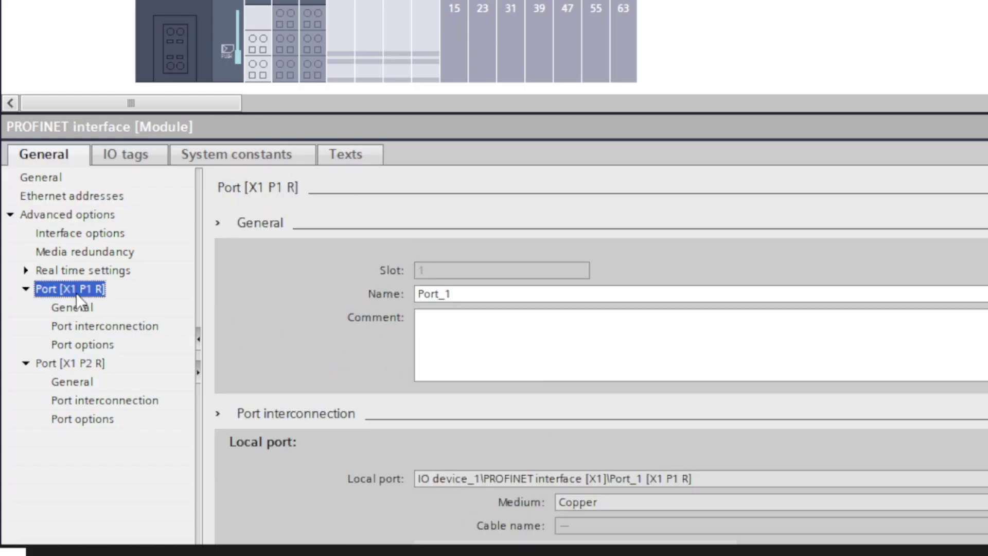
pyautogui.click(76, 346)
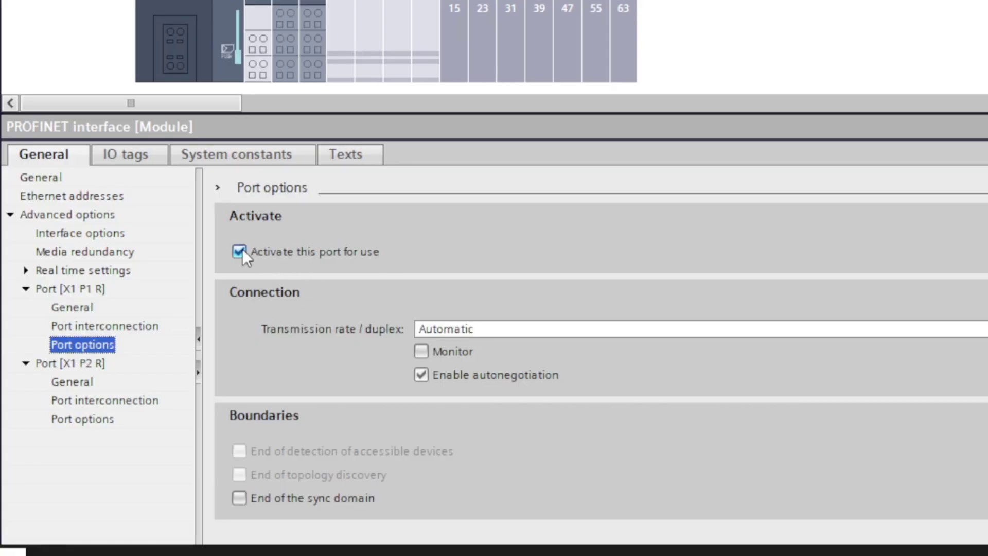
pyautogui.click(94, 419)
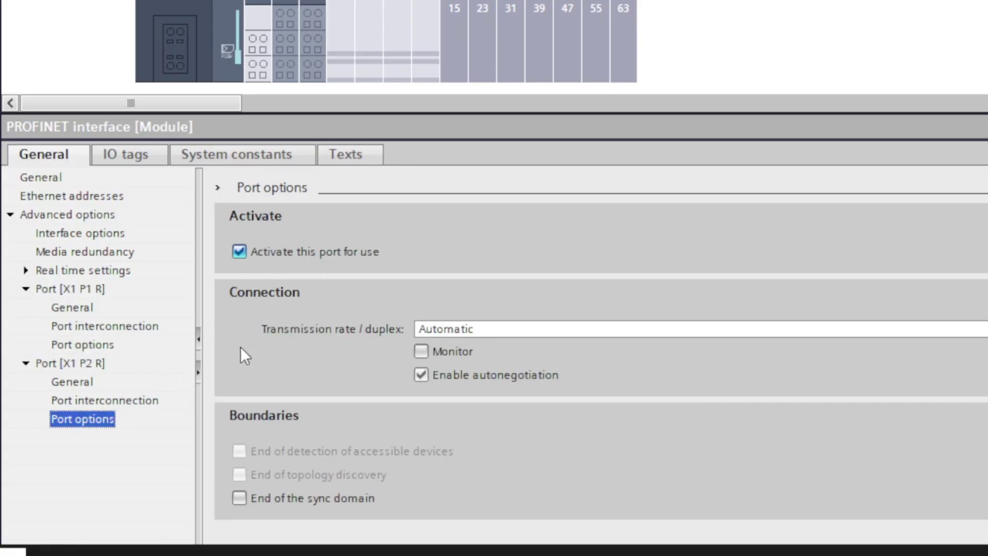
pyautogui.click(239, 253)
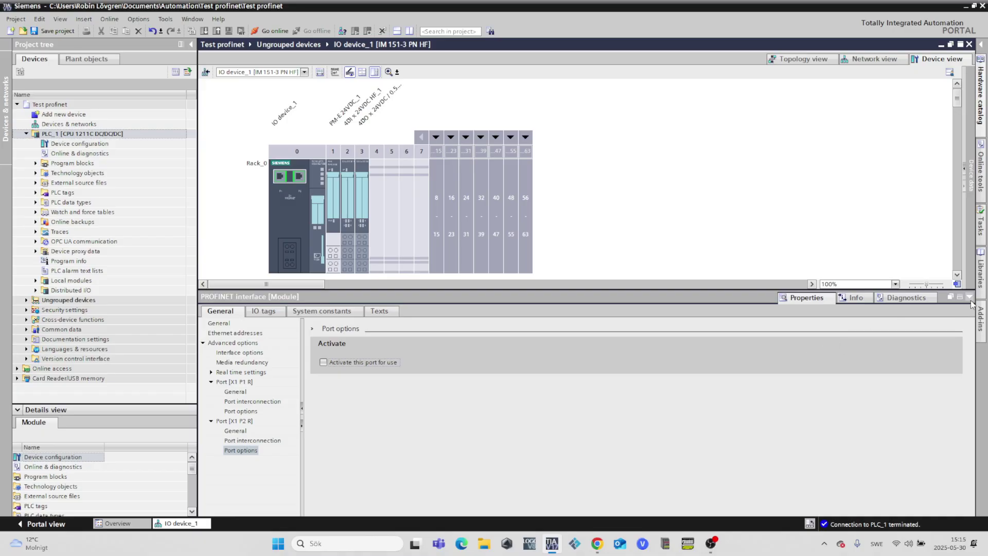
pyautogui.click(970, 298)
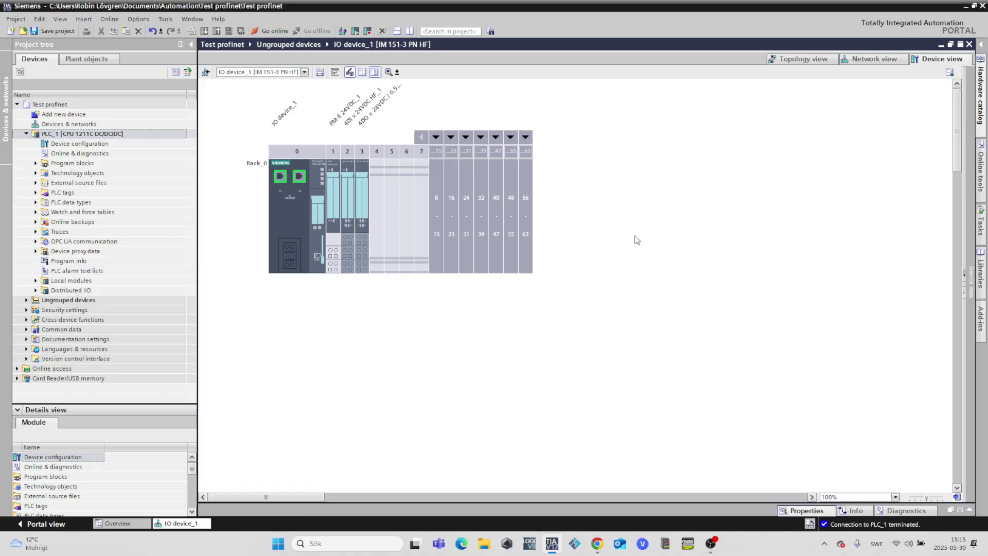
pyautogui.click(43, 32)
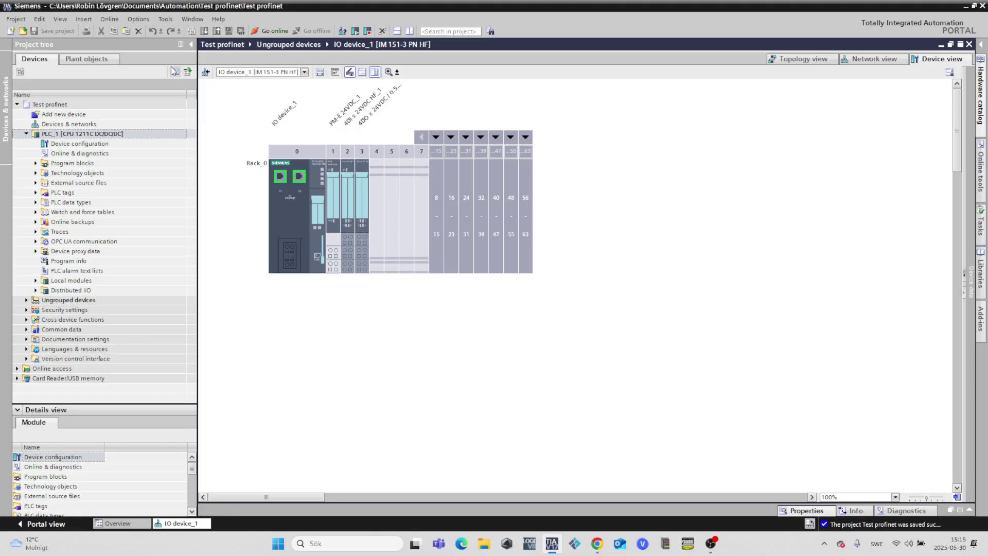
# - From the network view, open device name assignment for the PROFINET IO system and search for accessible devices matching et200s_station_1
pyautogui.click(207, 73)
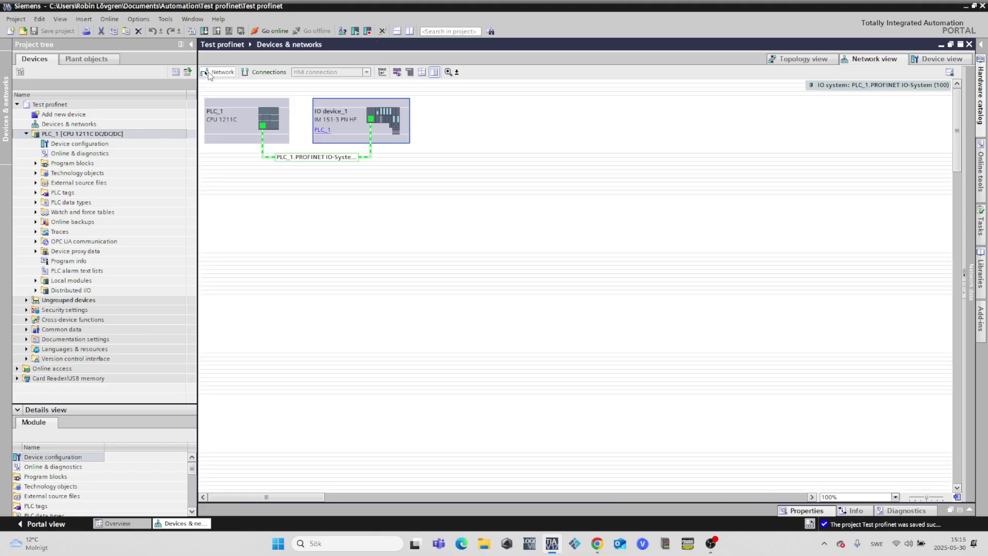
pyautogui.click(546, 130)
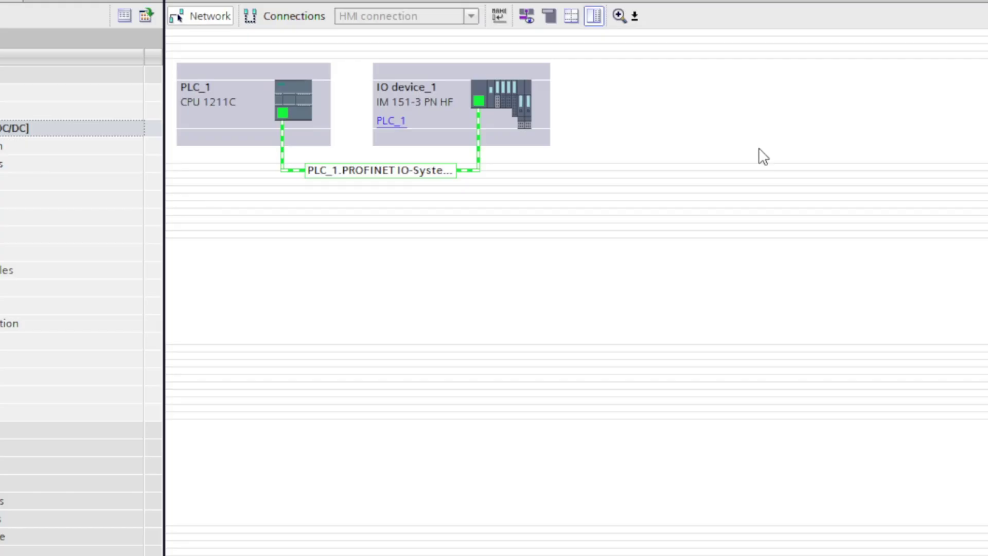
pyautogui.click(387, 175)
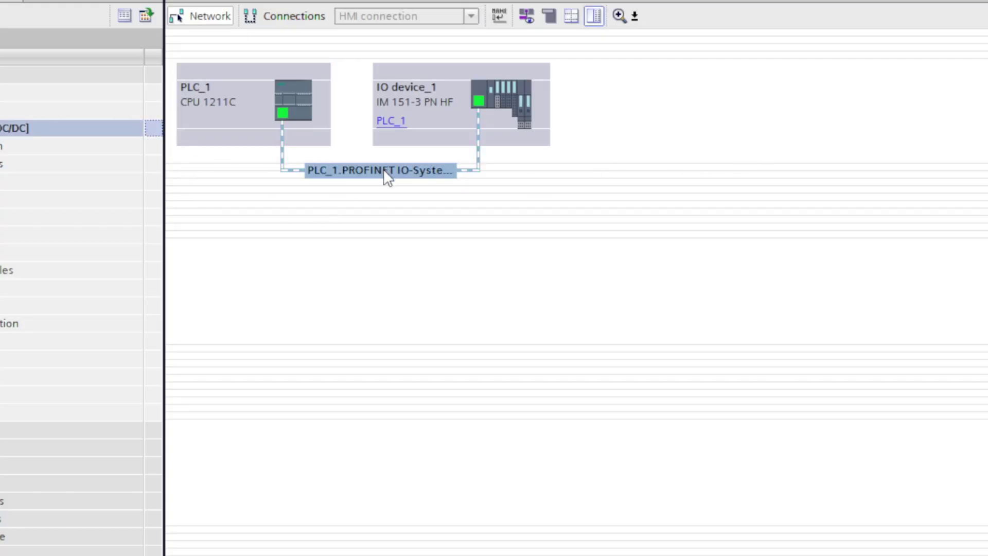
pyautogui.rightClick(387, 176)
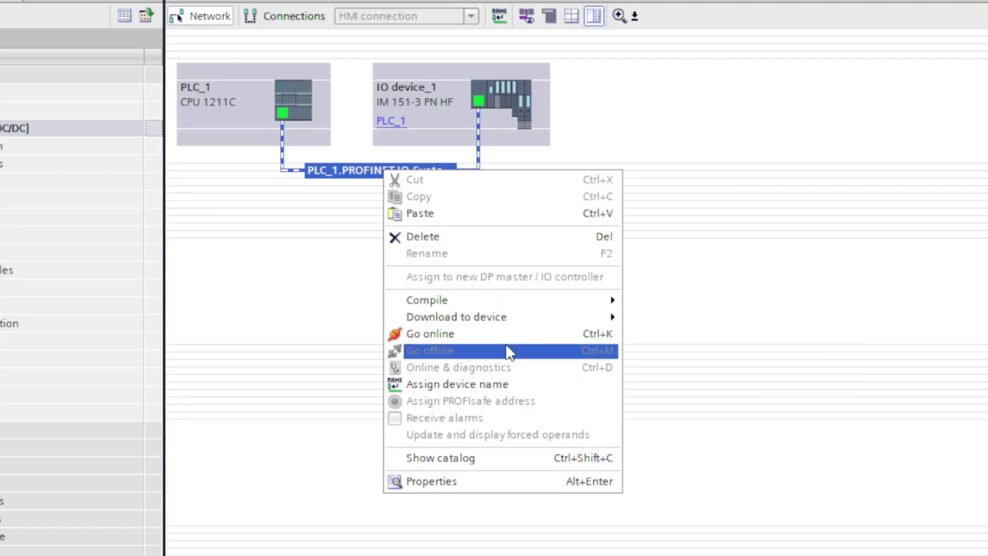
pyautogui.click(507, 385)
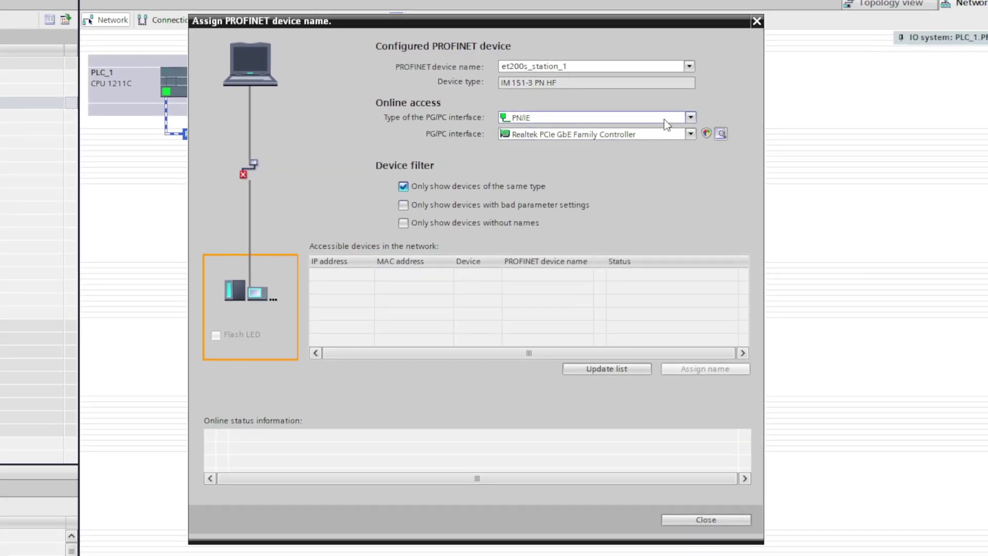
pyautogui.click(690, 66)
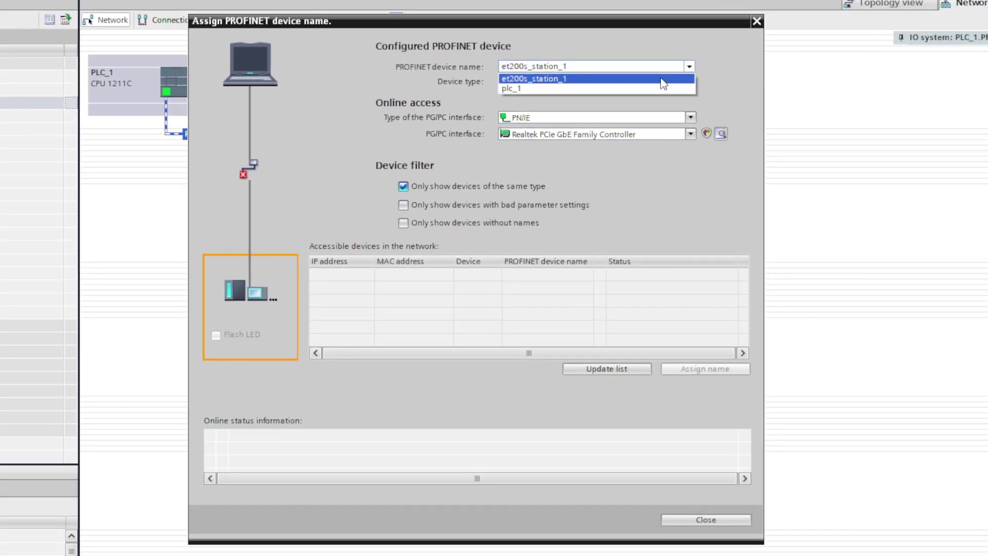
pyautogui.click(615, 97)
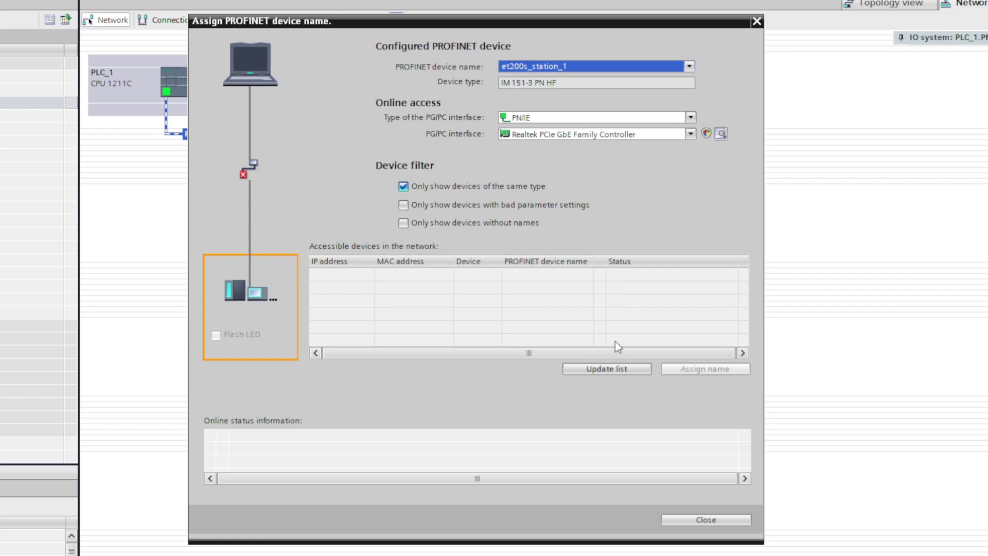
pyautogui.click(626, 369)
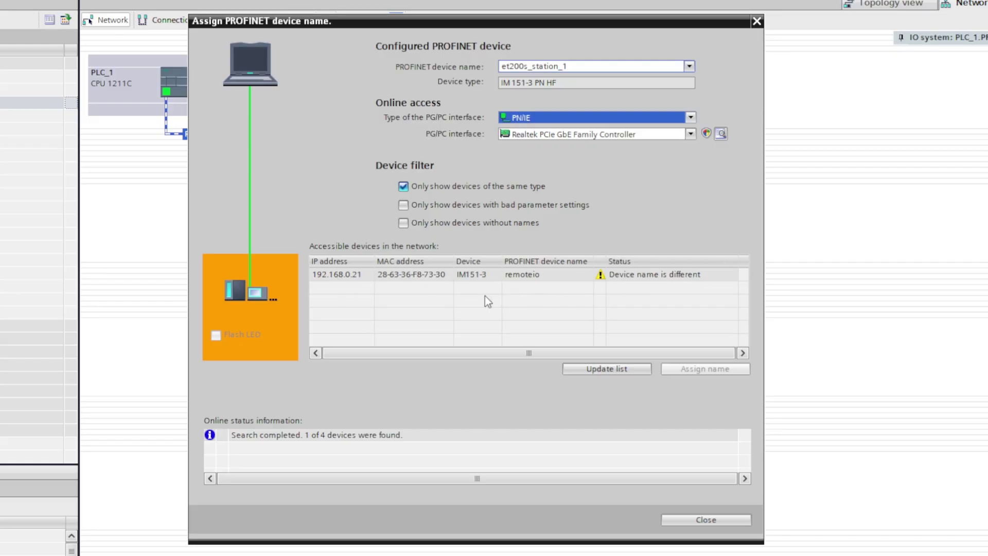
# - Flash the LED of the accessible IM151-3 to identify it, and assign it the PROFINET device name et200s_station_1
pyautogui.click(439, 275)
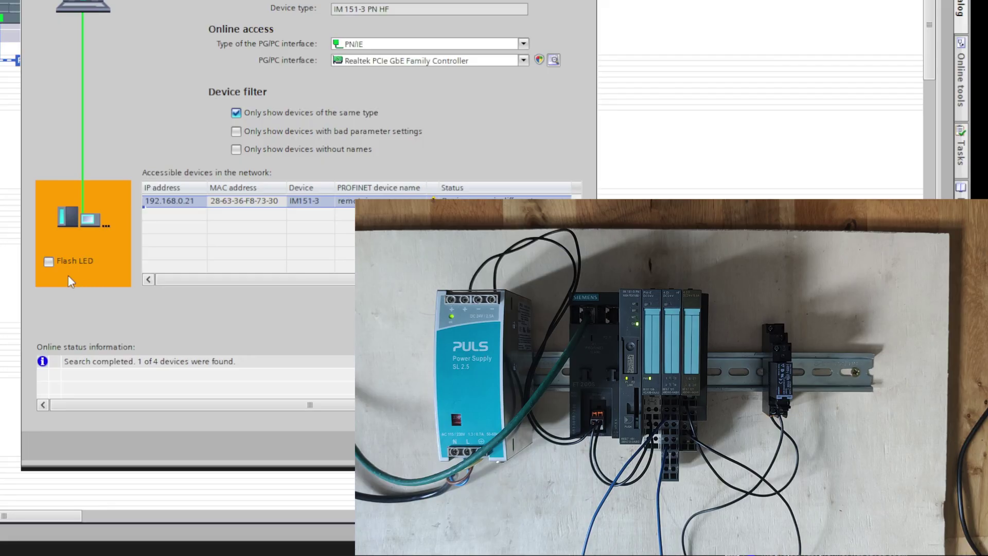
pyautogui.click(50, 262)
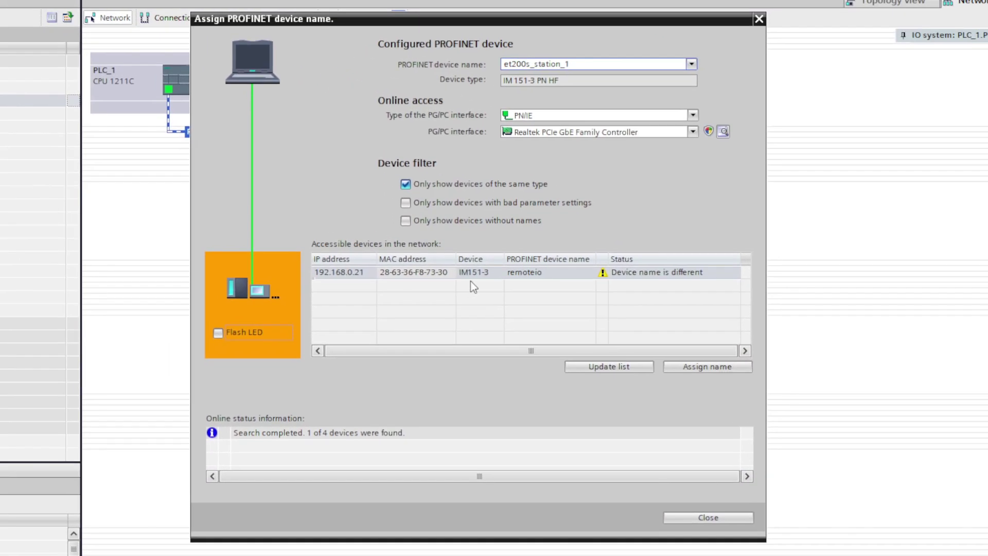
pyautogui.click(476, 273)
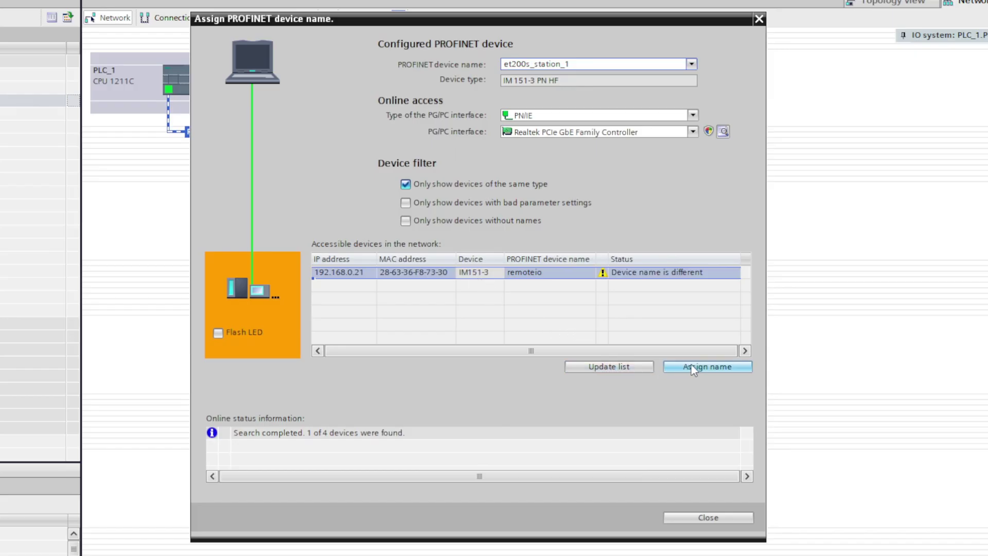
pyautogui.click(722, 368)
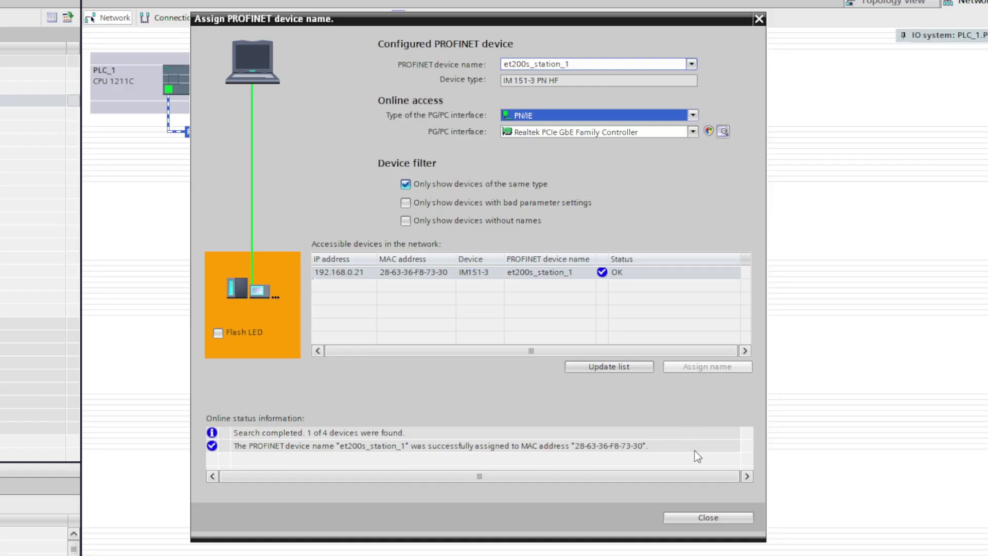
pyautogui.click(709, 519)
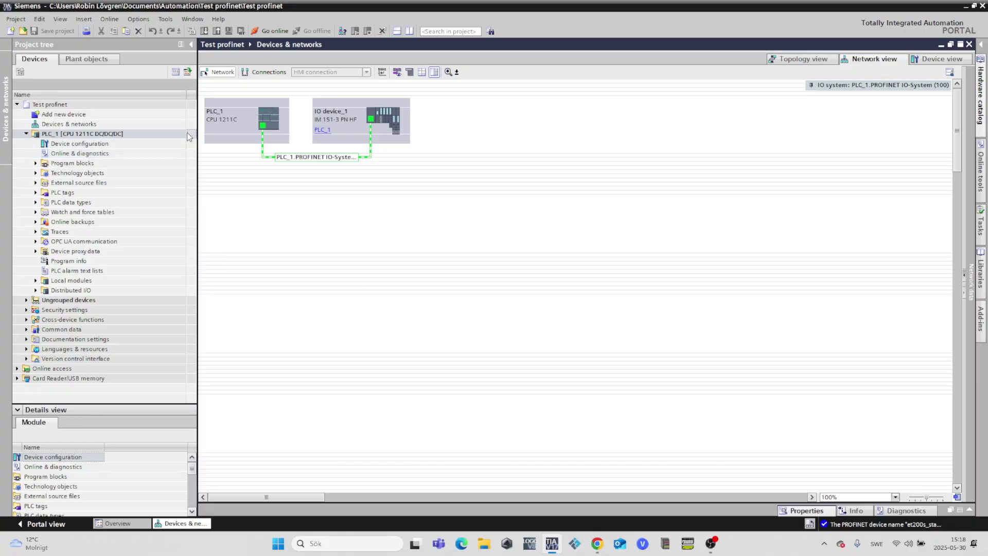
# - Compile the hardware configuration and program of PLC_1
pyautogui.click(187, 133)
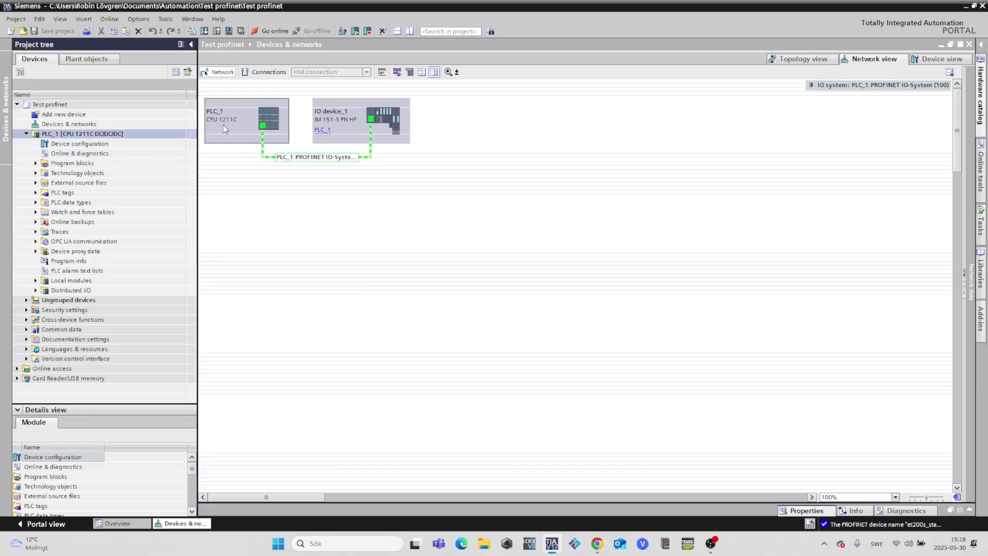
pyautogui.click(191, 31)
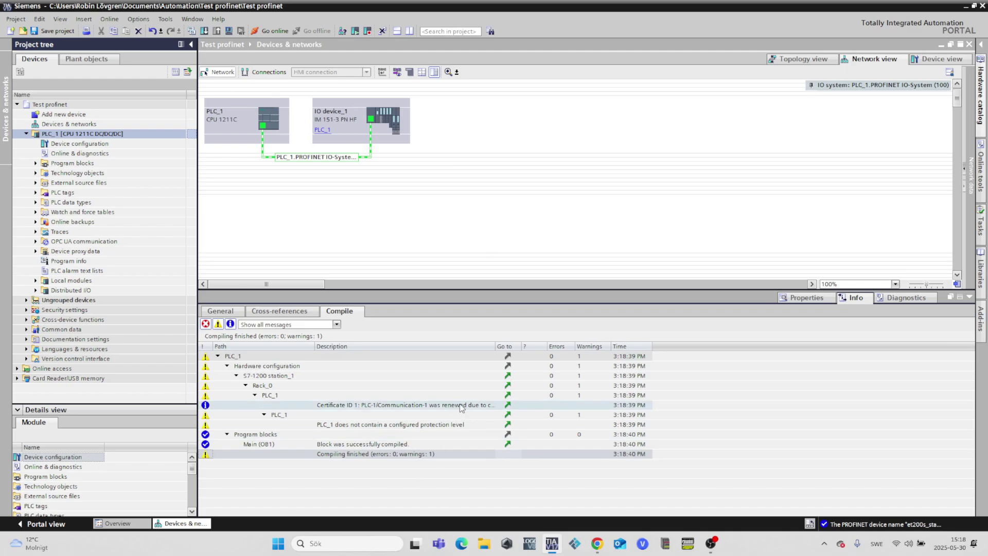
pyautogui.click(970, 297)
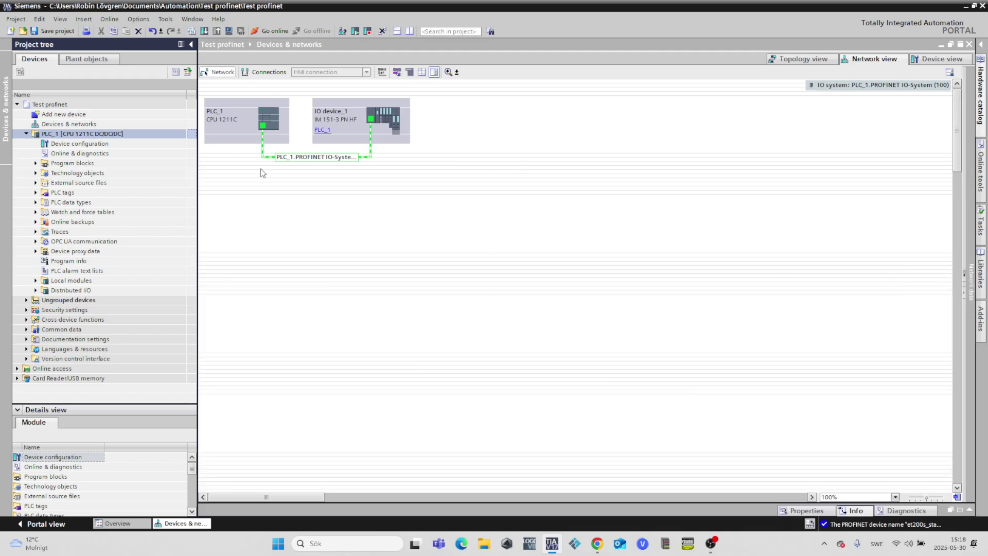
# - Start the download of PLC_1, searching for compatible target devices and choosing the CPU 1211C at 192.168.0.20
pyautogui.click(208, 32)
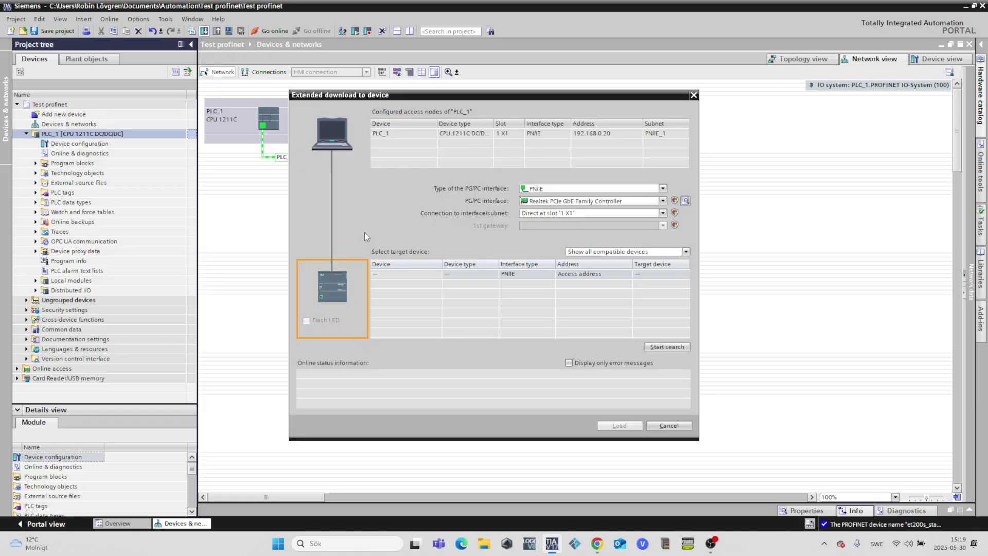
pyautogui.click(665, 348)
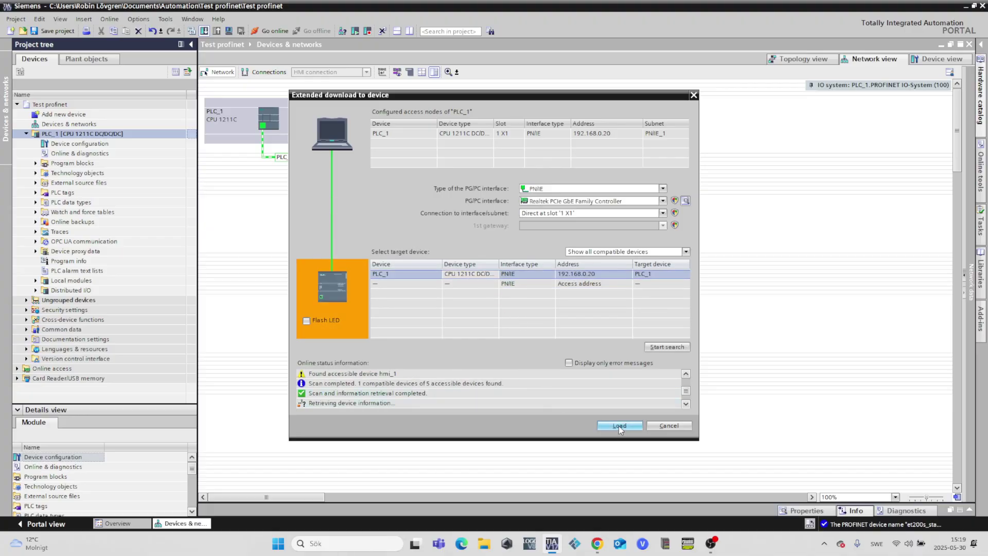
pyautogui.click(619, 425)
pyautogui.click(525, 314)
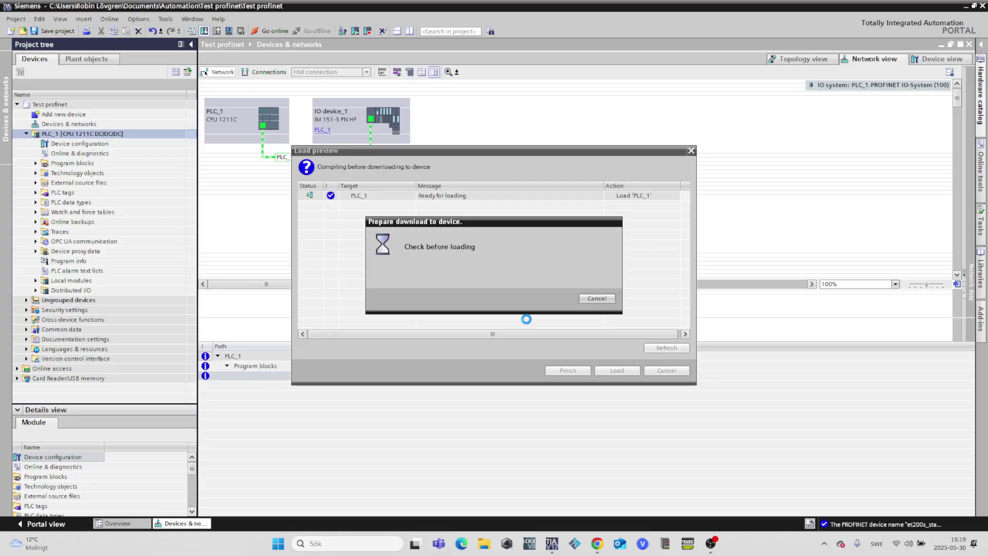
pyautogui.click(570, 369)
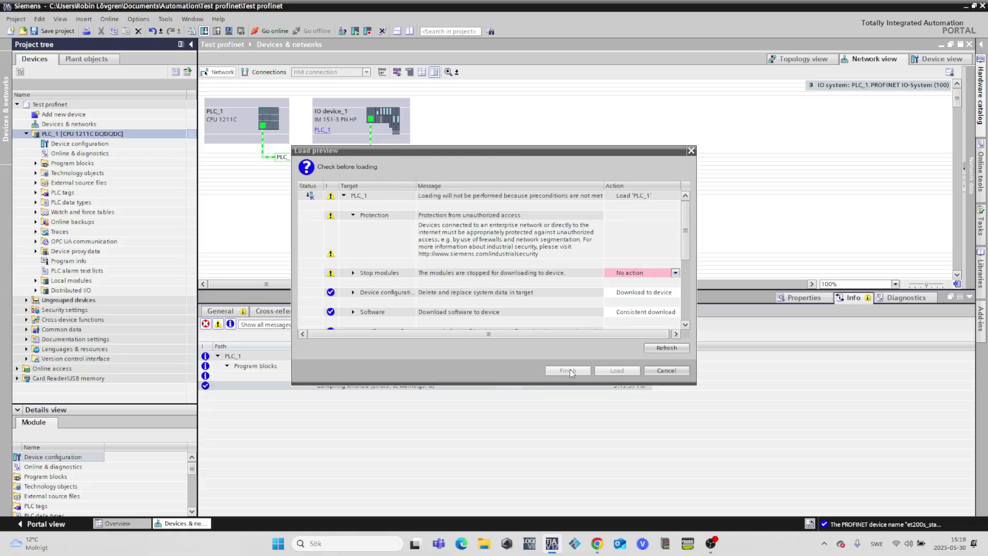
# - Set the modules to stop for downloading in the load preview and load the configuration into PLC_1
pyautogui.click(675, 273)
pyautogui.click(640, 291)
pyautogui.click(616, 372)
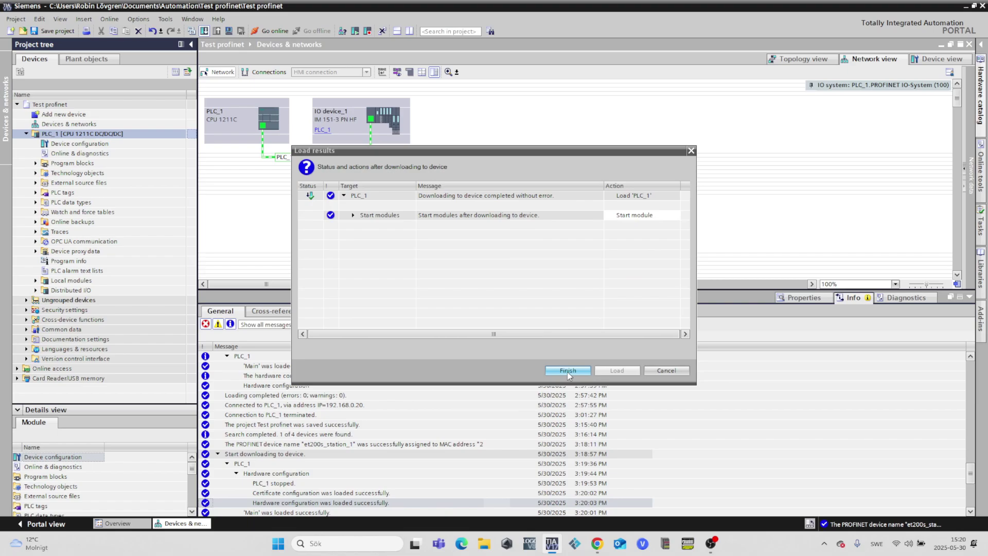
# - Finish the download with the modules of PLC_1 started, and go online with PLC_1 to check the device status
pyautogui.click(567, 371)
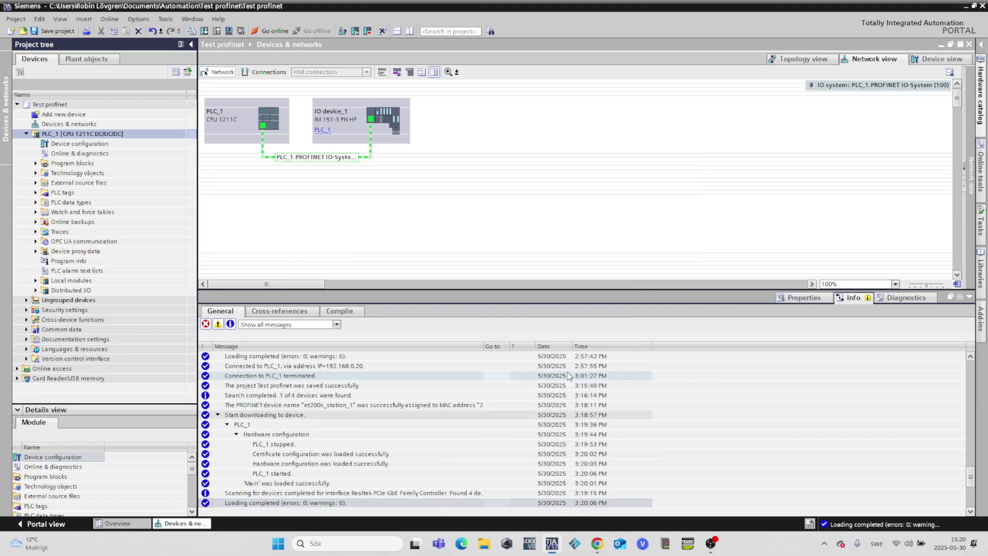
pyautogui.click(589, 217)
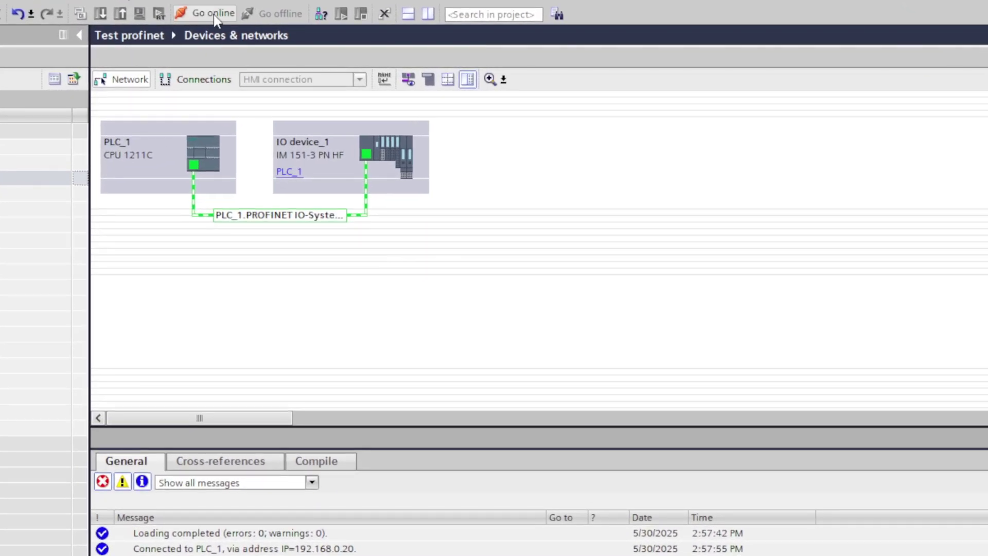
pyautogui.click(274, 31)
pyautogui.click(769, 305)
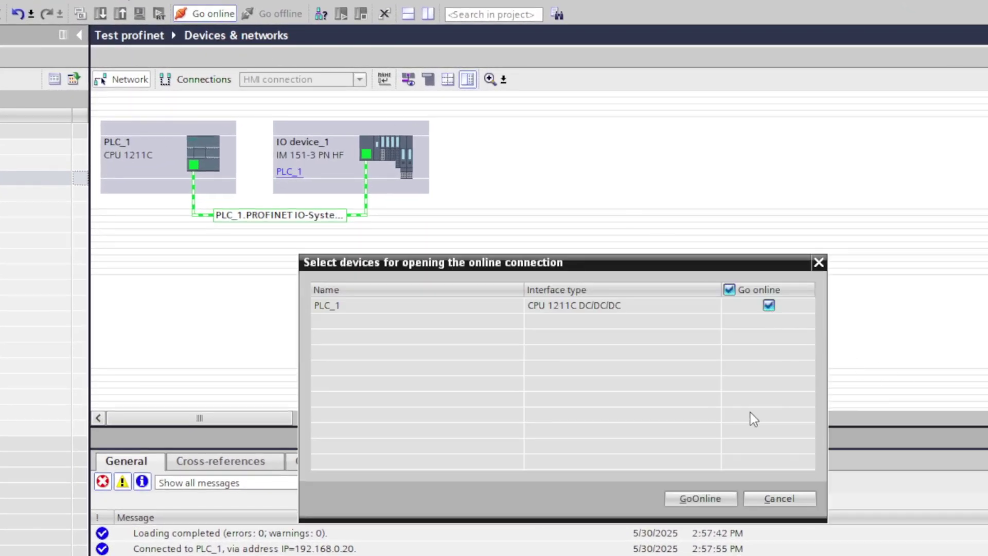
pyautogui.click(712, 497)
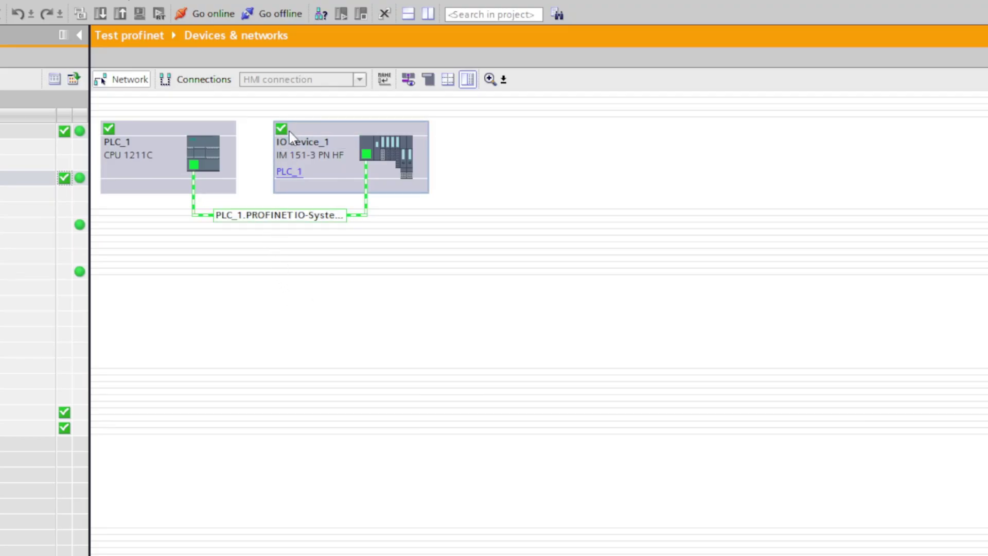
pyautogui.click(144, 132)
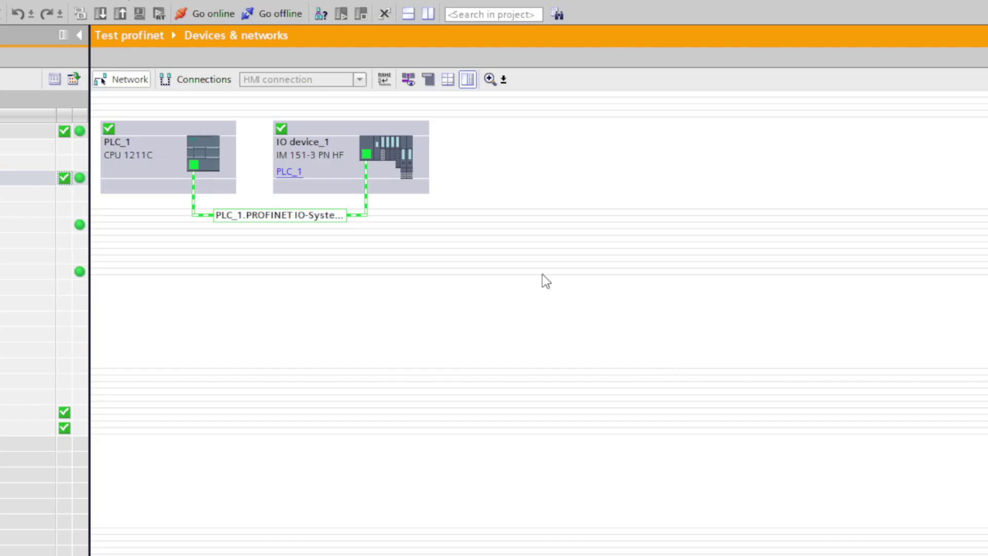
# - Close the online connection to PLC_1
pyautogui.click(273, 13)
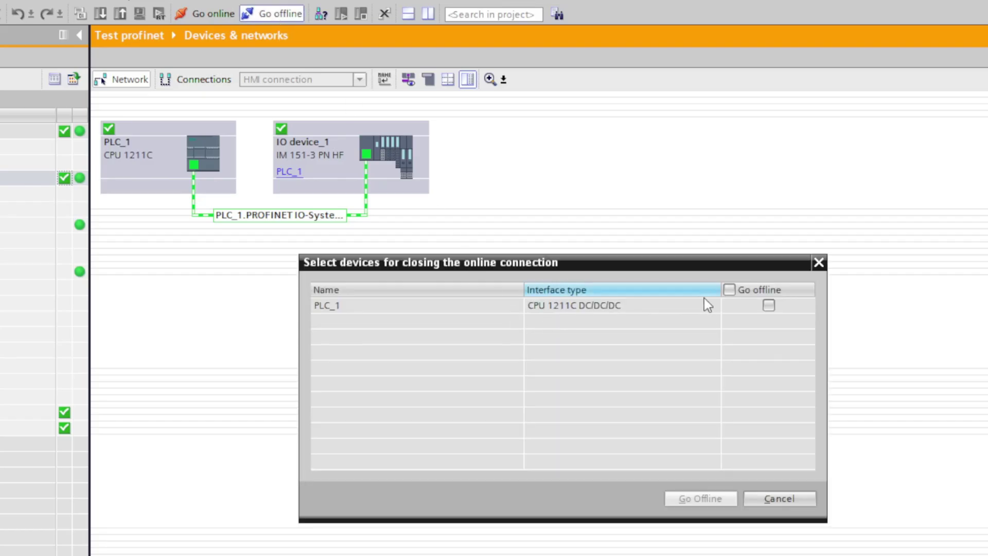
pyautogui.click(770, 305)
pyautogui.click(709, 497)
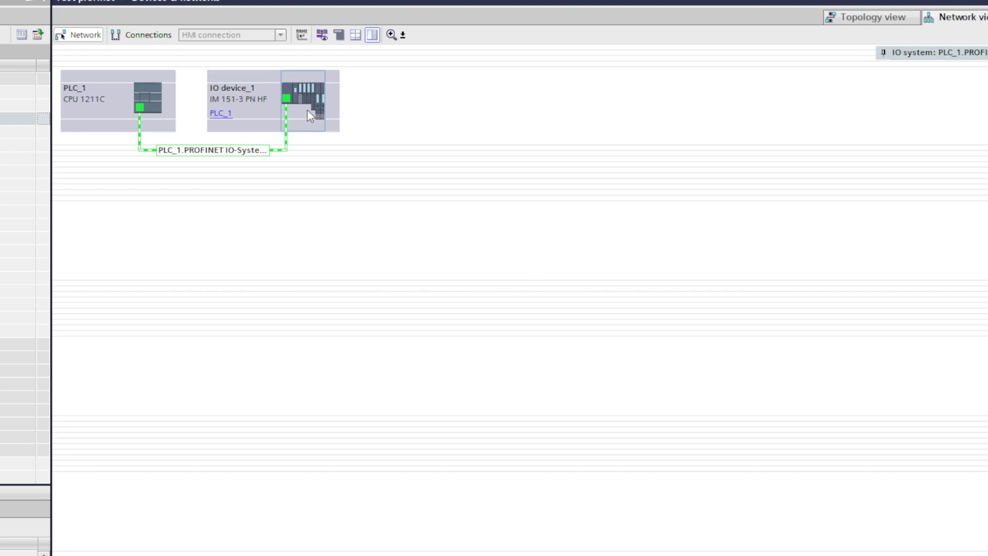
# - Examine the I/O addresses of the 4DI x 24VDC HF and 4DO x 24VDC / 0.5A ST modules in IO device_1
pyautogui.doubleClick(310, 114)
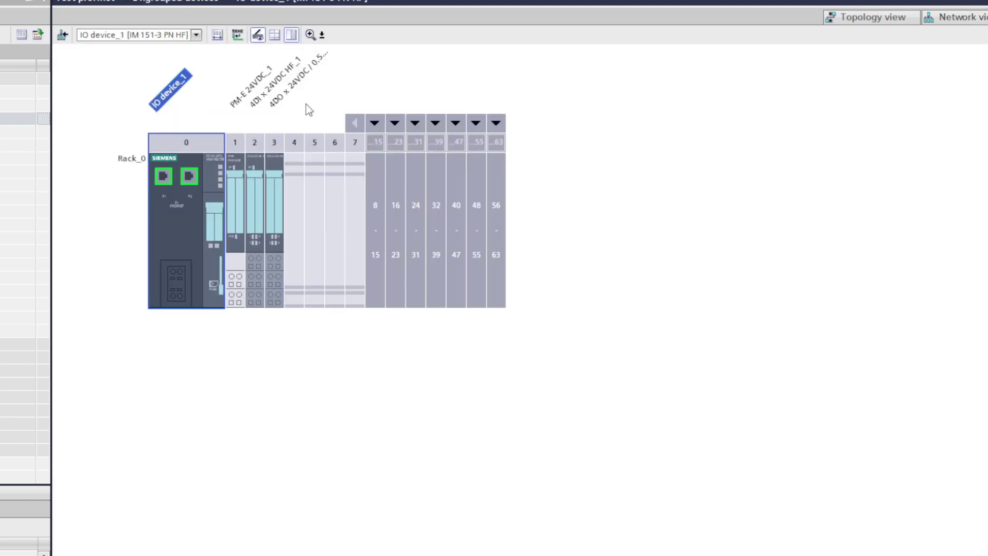
pyautogui.click(255, 204)
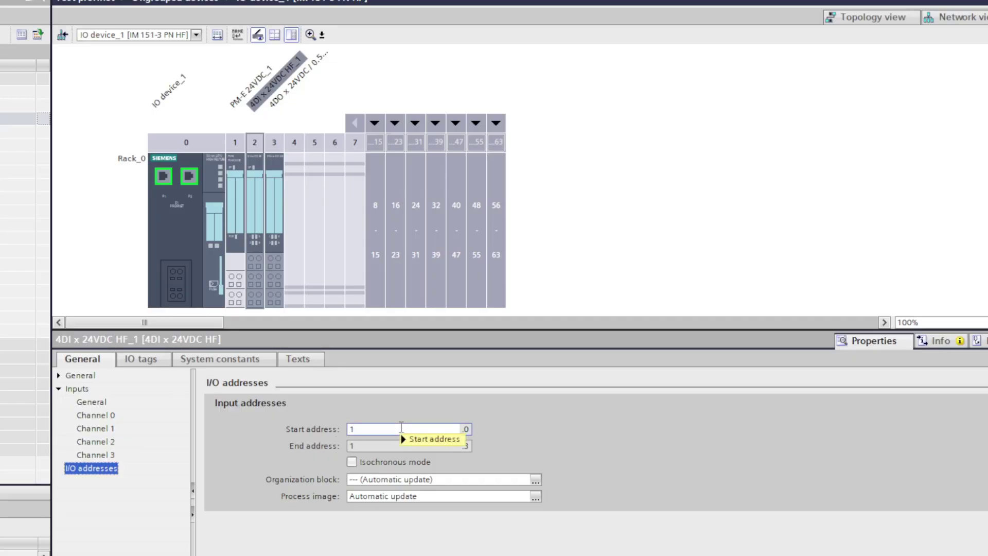
pyautogui.click(280, 237)
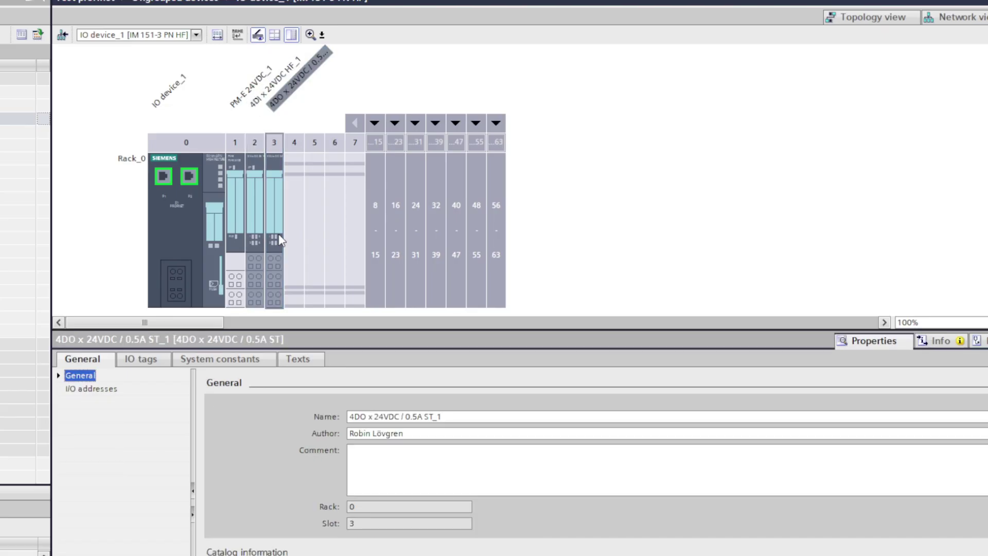
pyautogui.click(106, 391)
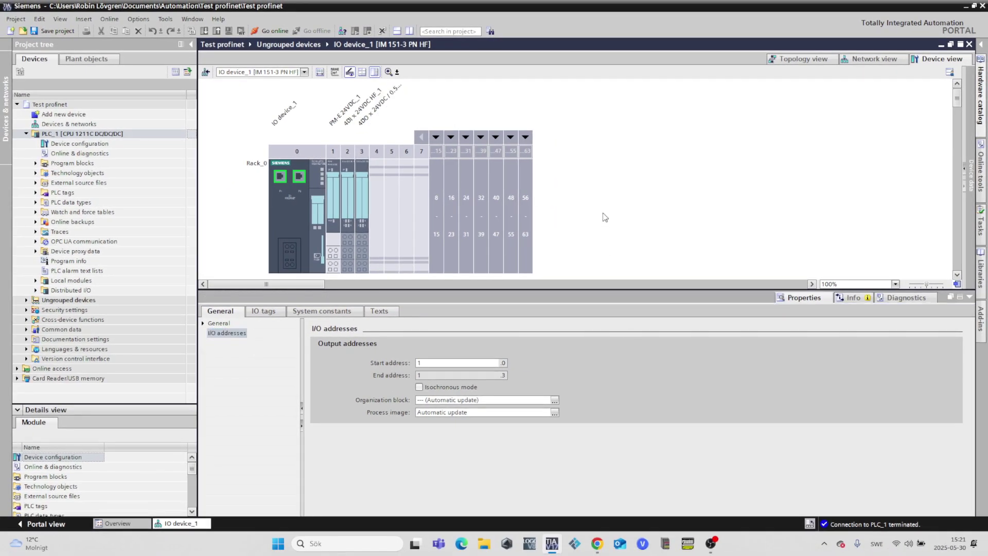
pyautogui.click(593, 211)
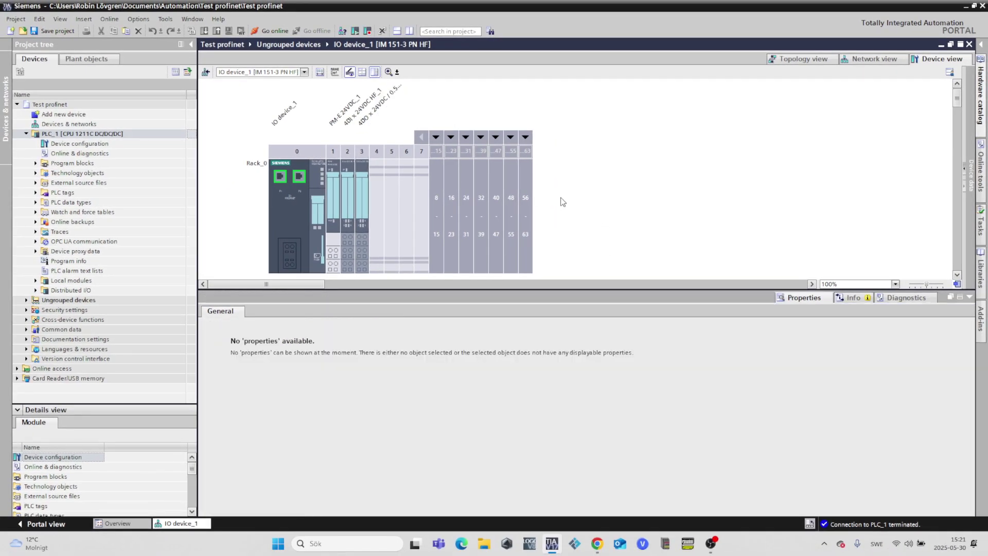
# - Open Main [OB1] of PLC_1 and insert a normally open contact with address %I1.2 in Network 1
pyautogui.click(36, 163)
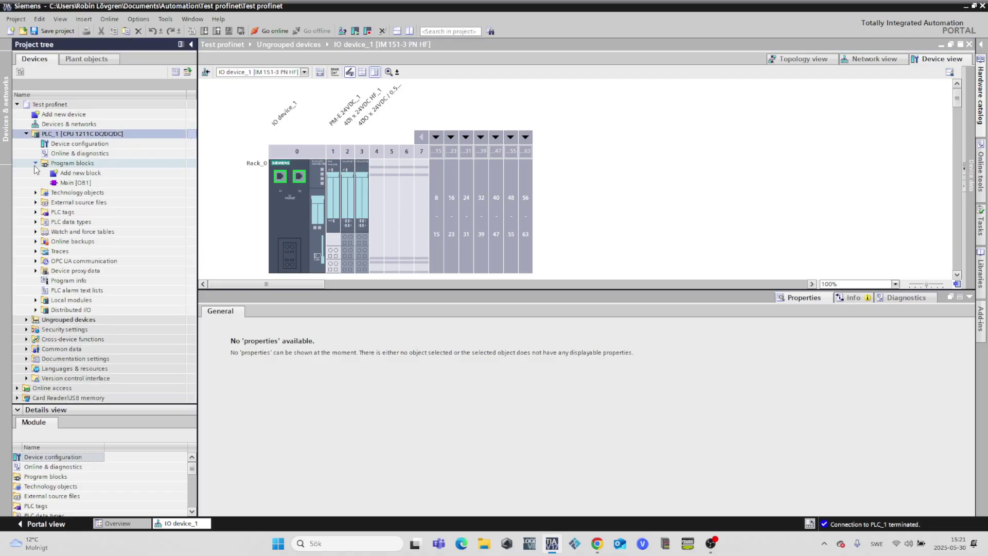
pyautogui.click(190, 183)
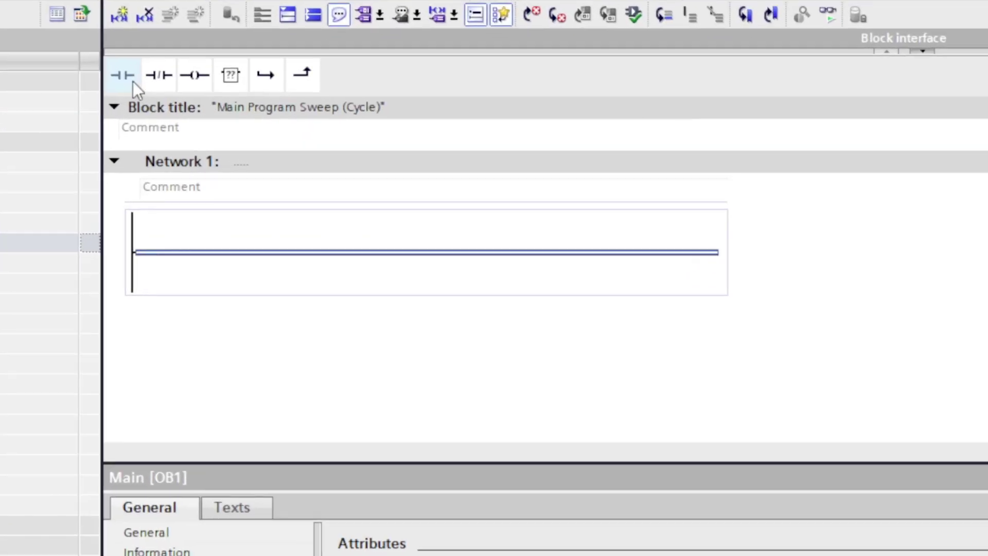
pyautogui.click(173, 91)
pyautogui.click(234, 199)
pyautogui.click(210, 228)
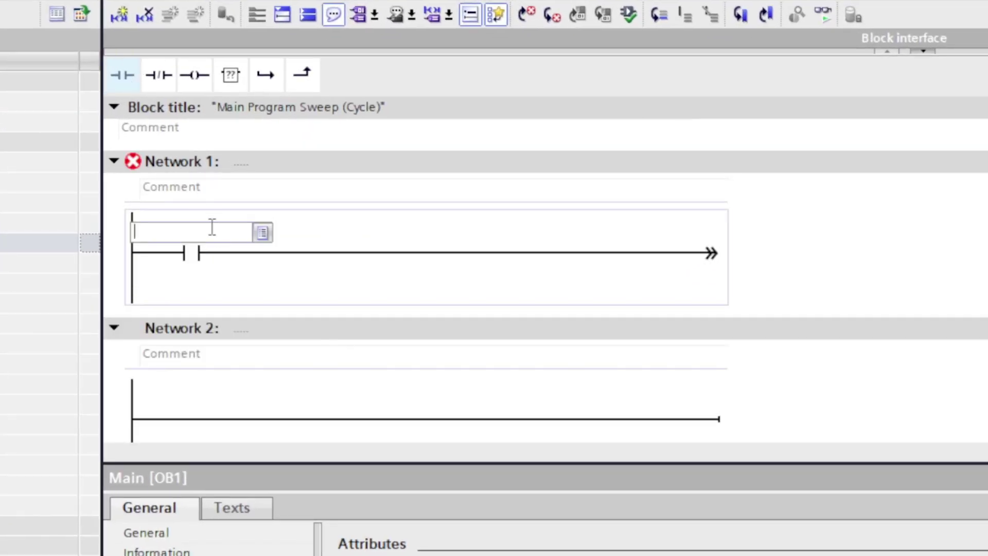
pyautogui.write('%I')
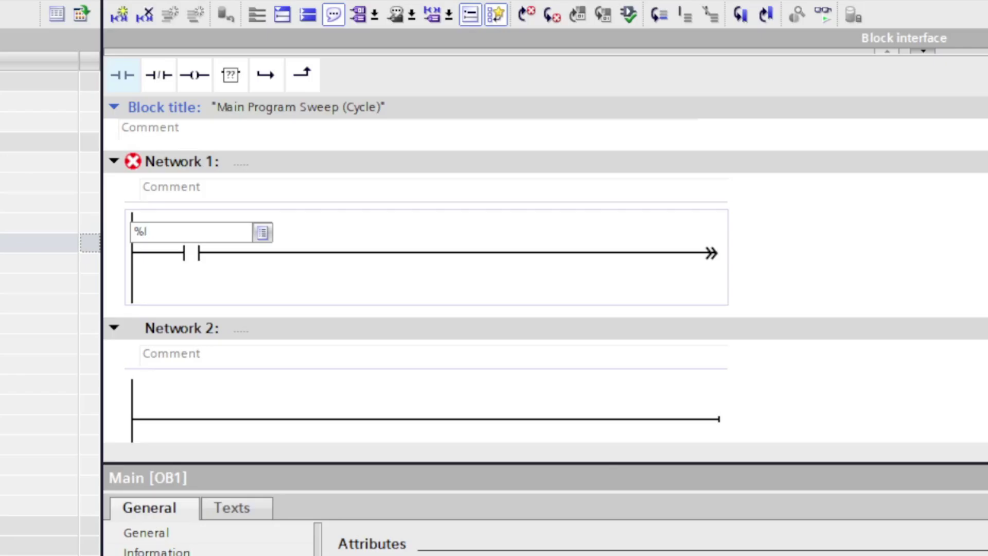
pyautogui.write('1.2')
pyautogui.press('Return')
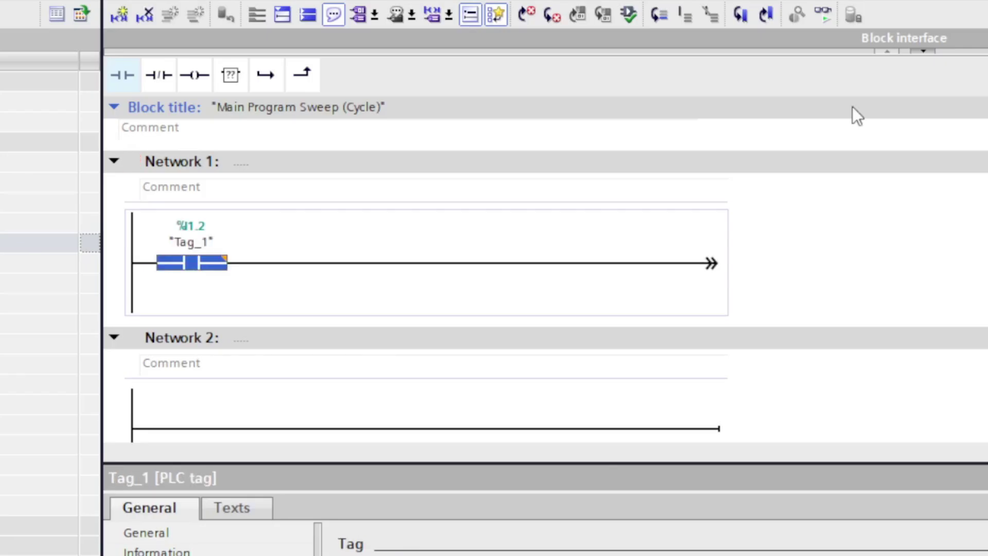
# - Insert an output coil with address %Q1.0 at the end of the rung in Network 1
pyautogui.click(698, 264)
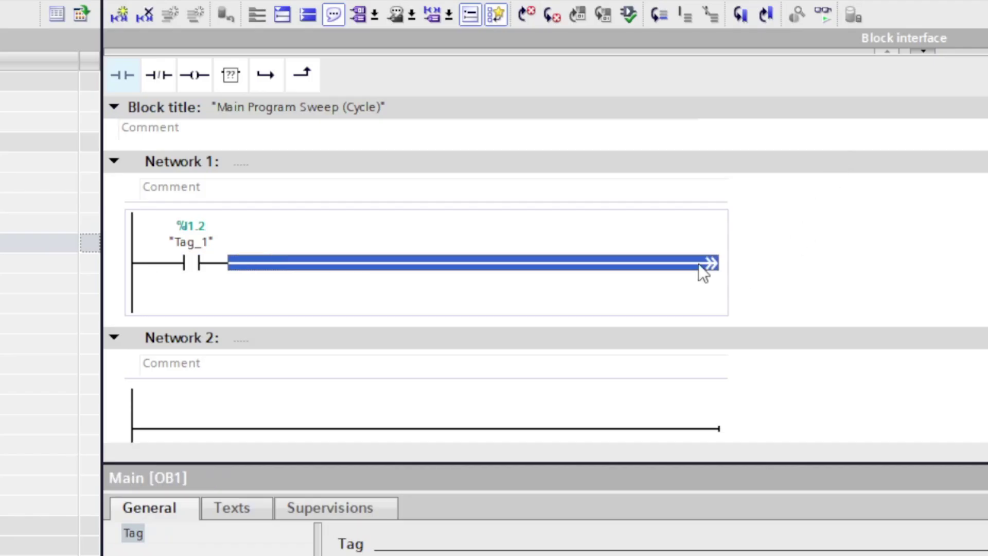
pyautogui.click(198, 77)
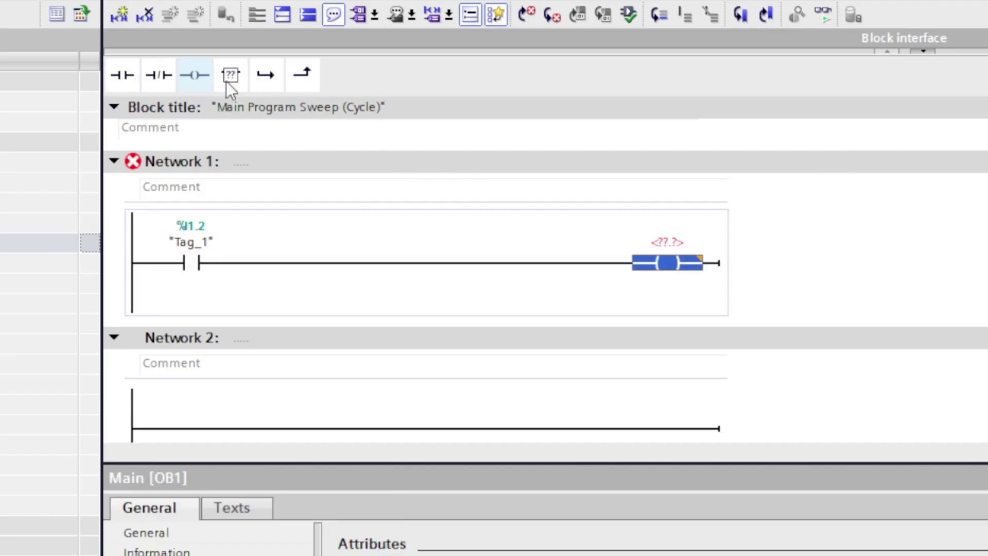
pyautogui.click(677, 242)
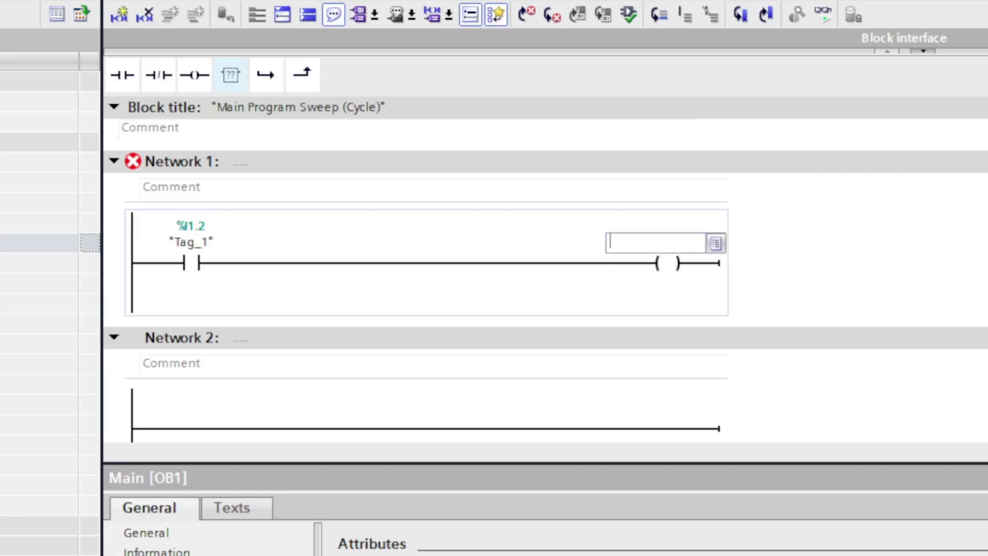
pyautogui.write('%Q')
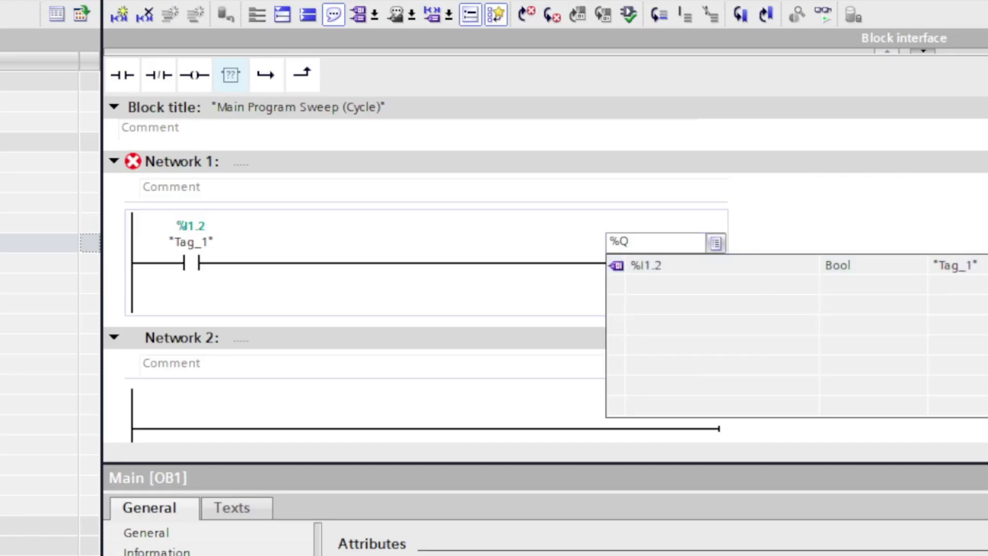
pyautogui.write('1.0')
pyautogui.press('Return')
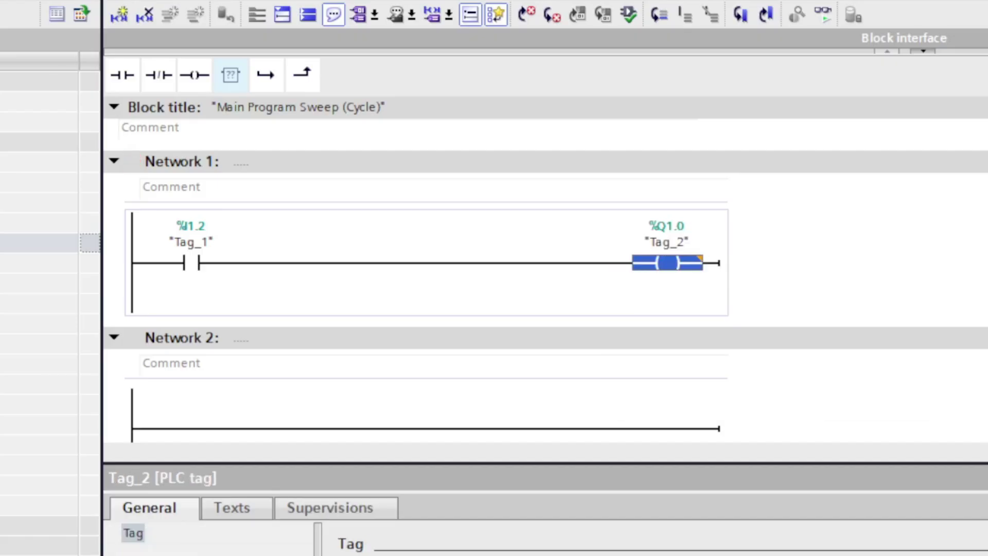
pyautogui.press('Escape')
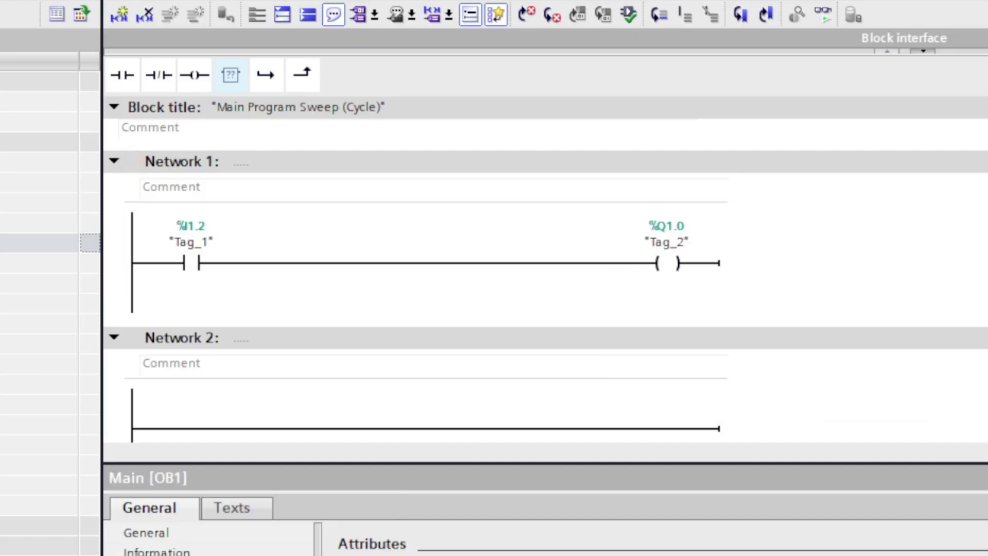
pyautogui.hotkey('ctrl', '5')
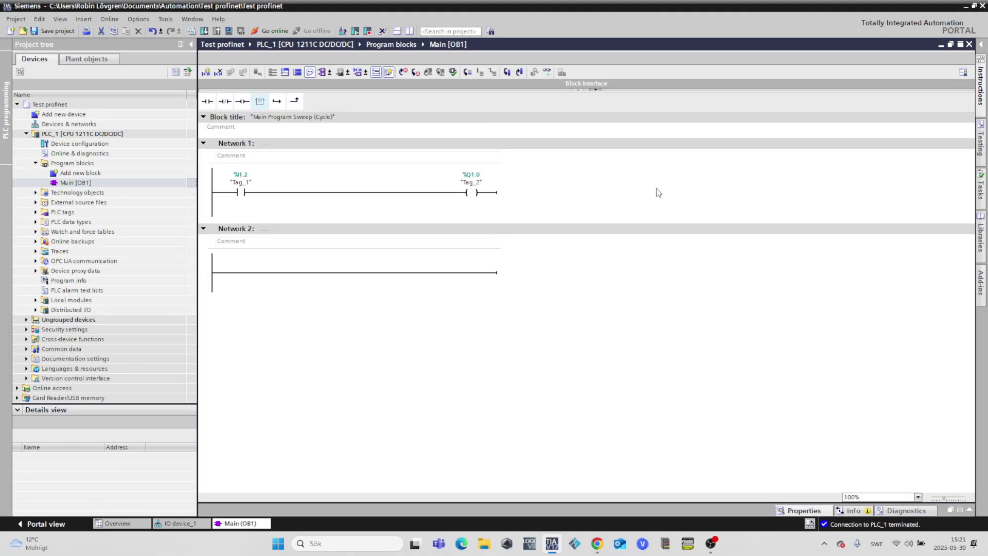
# - Download the changed program to PLC_1 and finish the loading
pyautogui.click(193, 135)
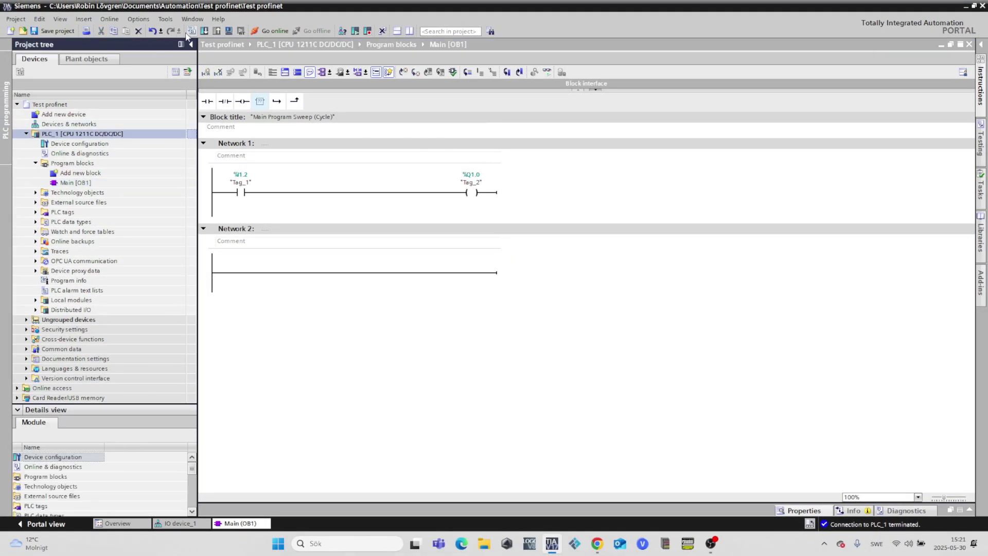
pyautogui.click(204, 31)
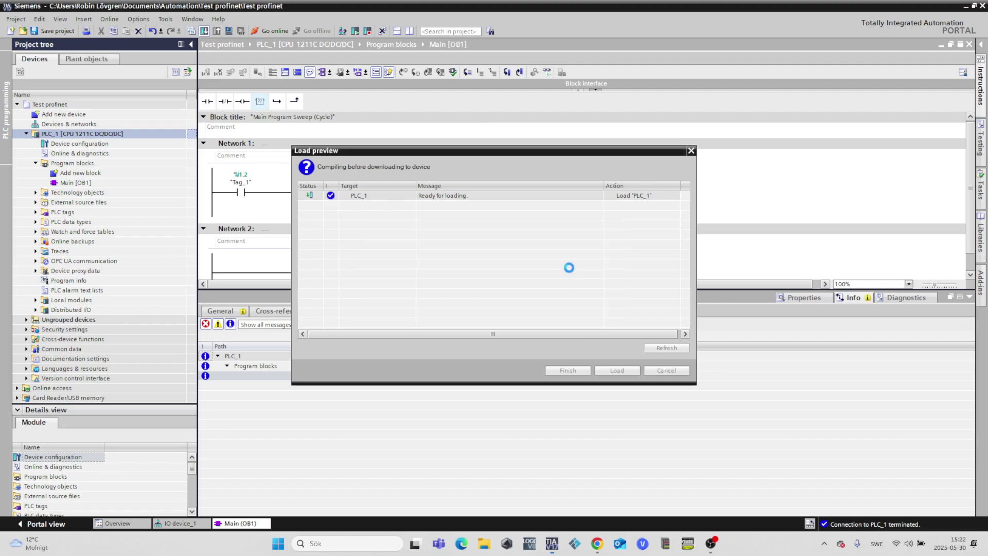
pyautogui.click(617, 370)
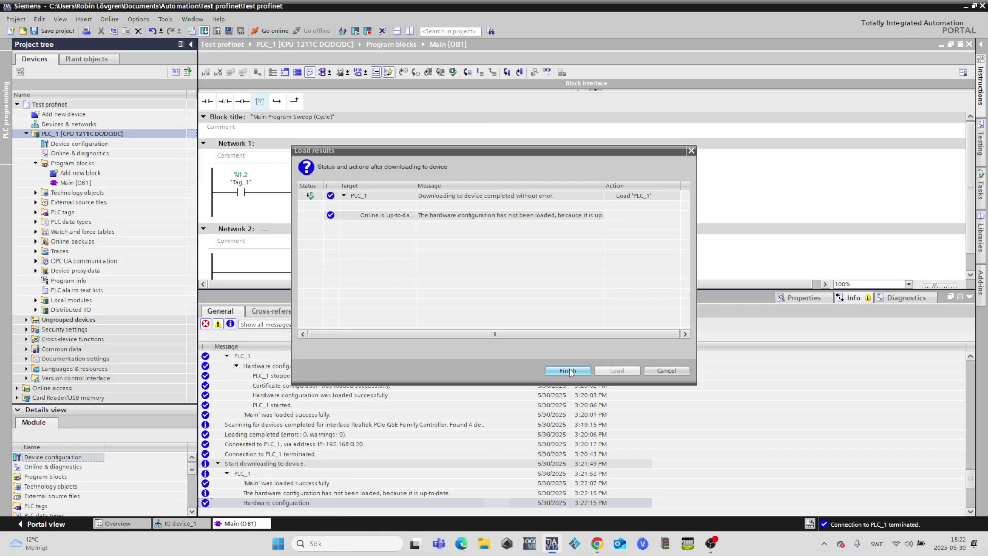
pyautogui.click(568, 370)
# - Collapse the download messages and switch on monitoring for Main [OB1]
pyautogui.click(646, 193)
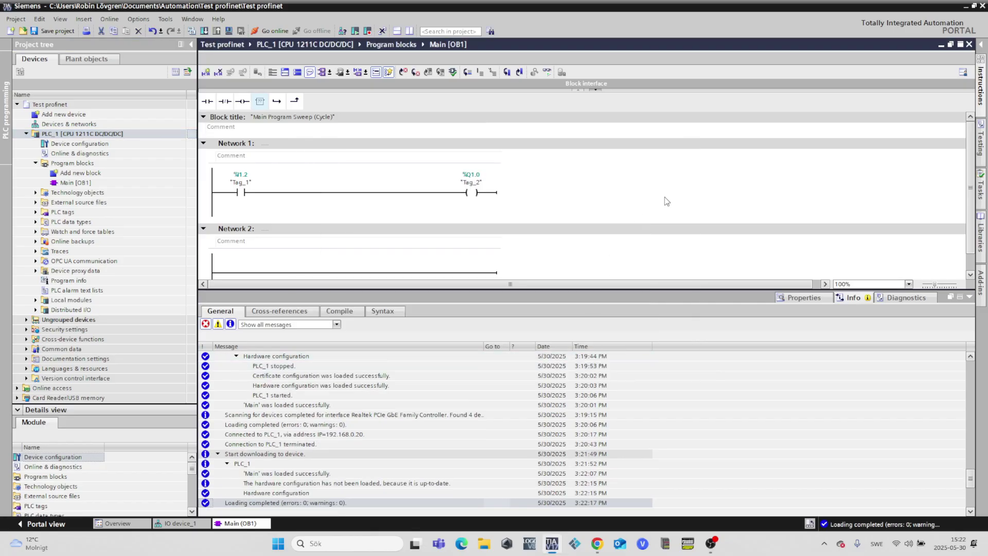
pyautogui.click(969, 297)
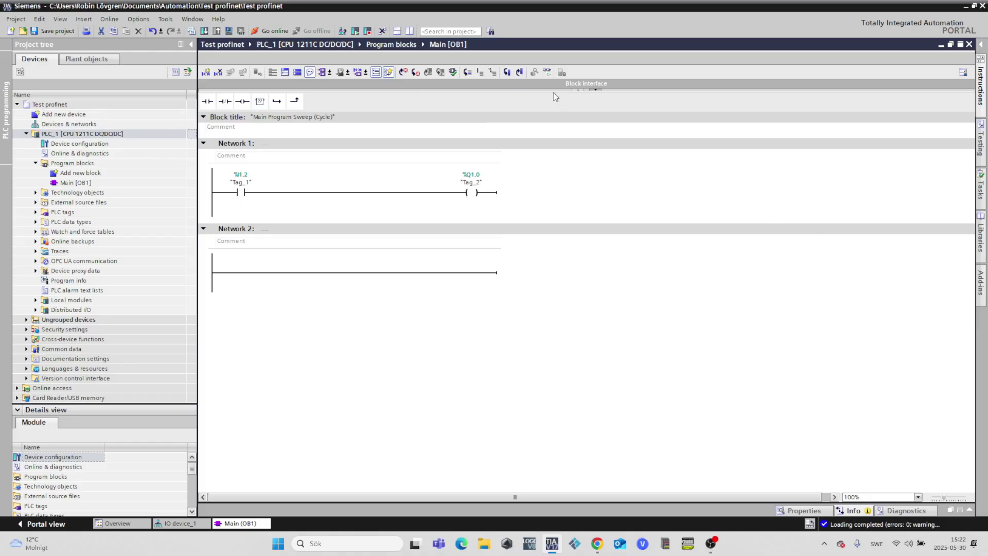
pyautogui.click(547, 73)
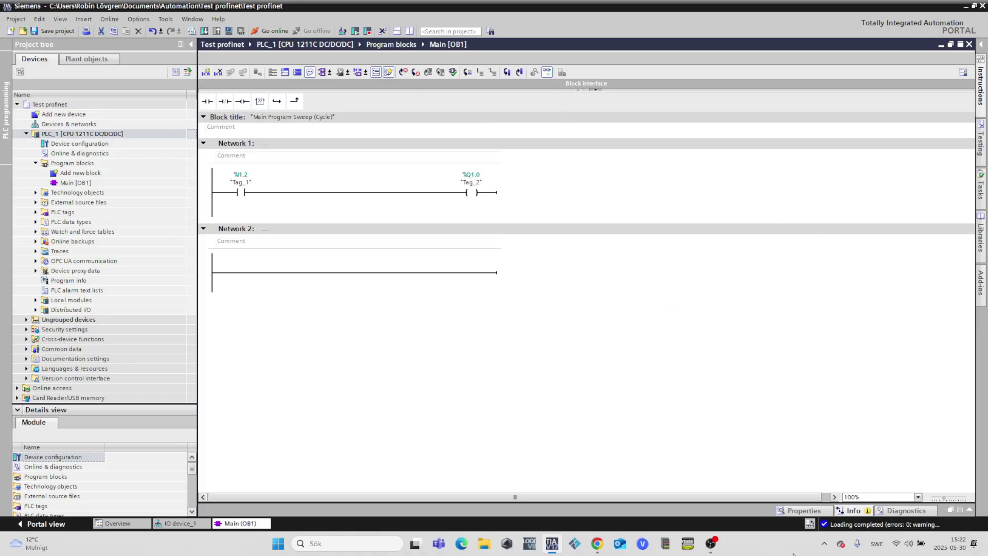